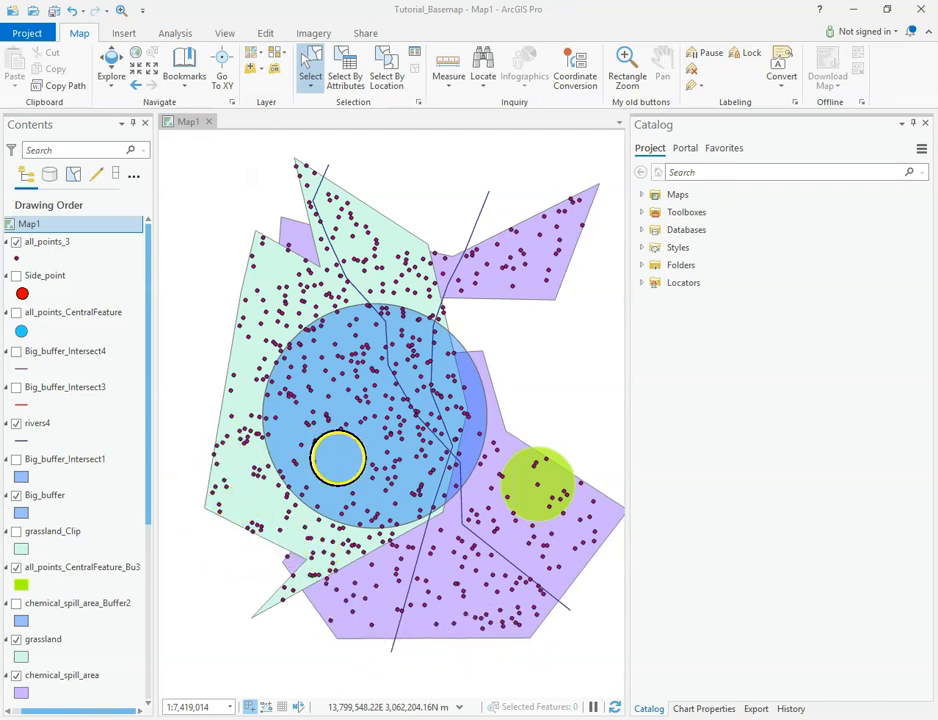
Open the geoprocessing toolboxes, collapse Data Management Tools and leave Analysis Tools expanded.
key(Escape)
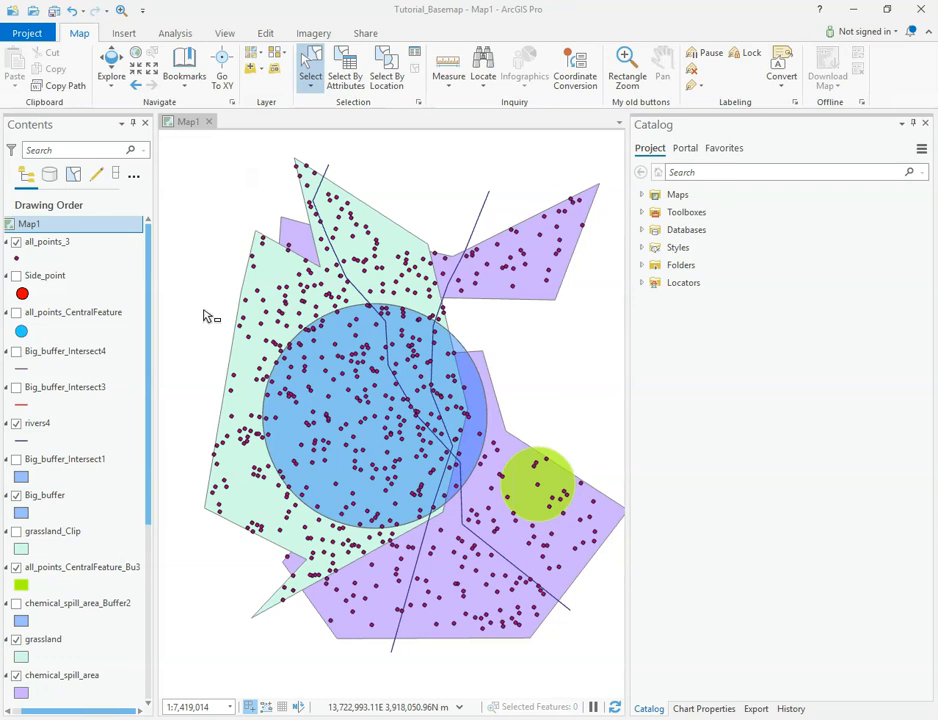
click(175, 30)
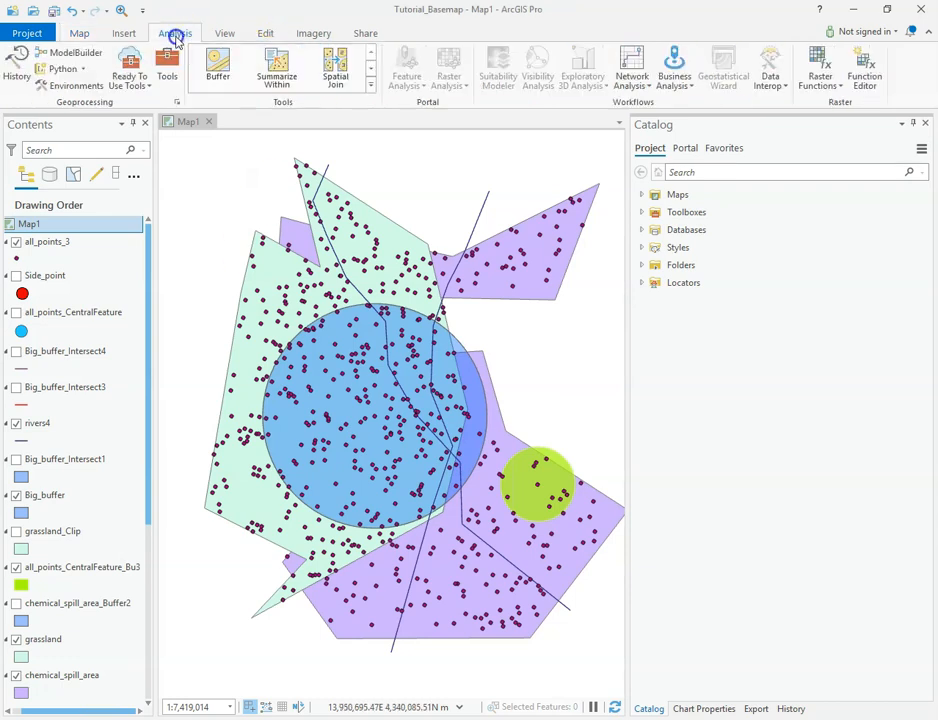
click(168, 66)
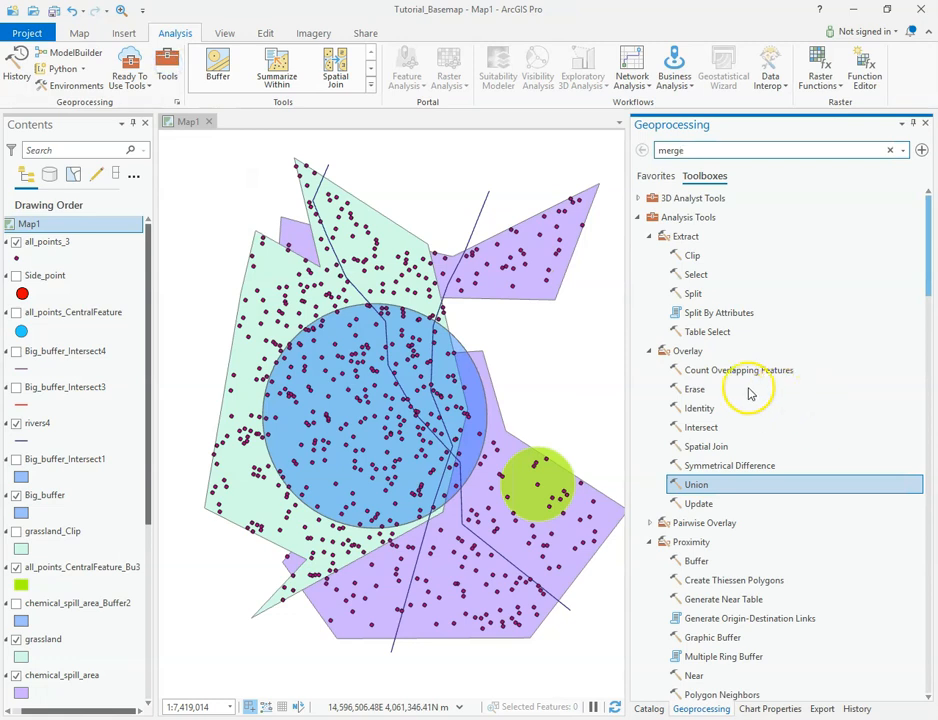
click(638, 217)
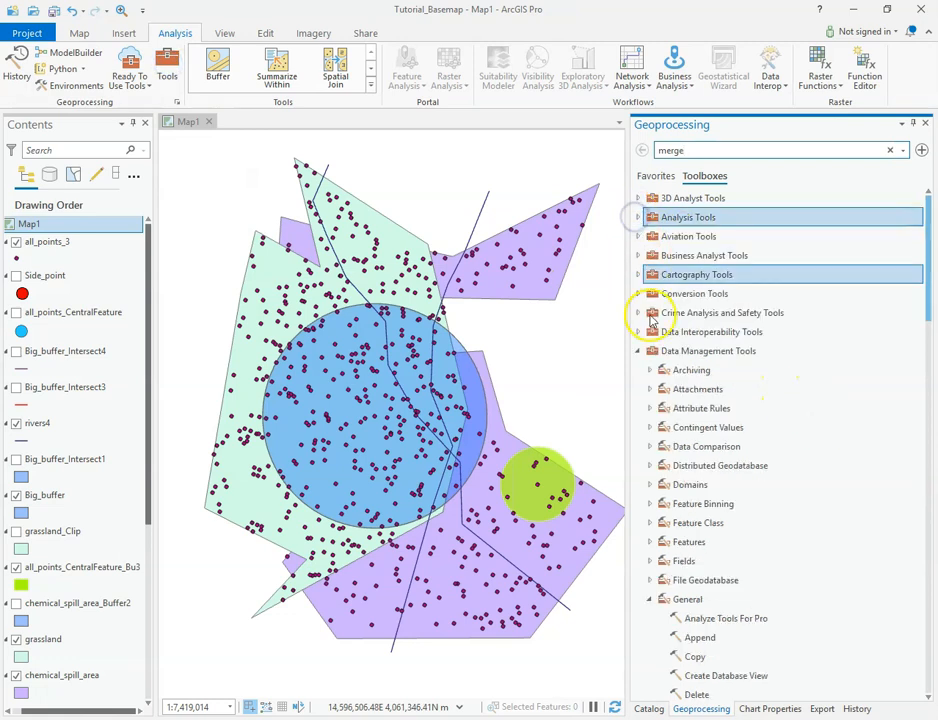
click(639, 351)
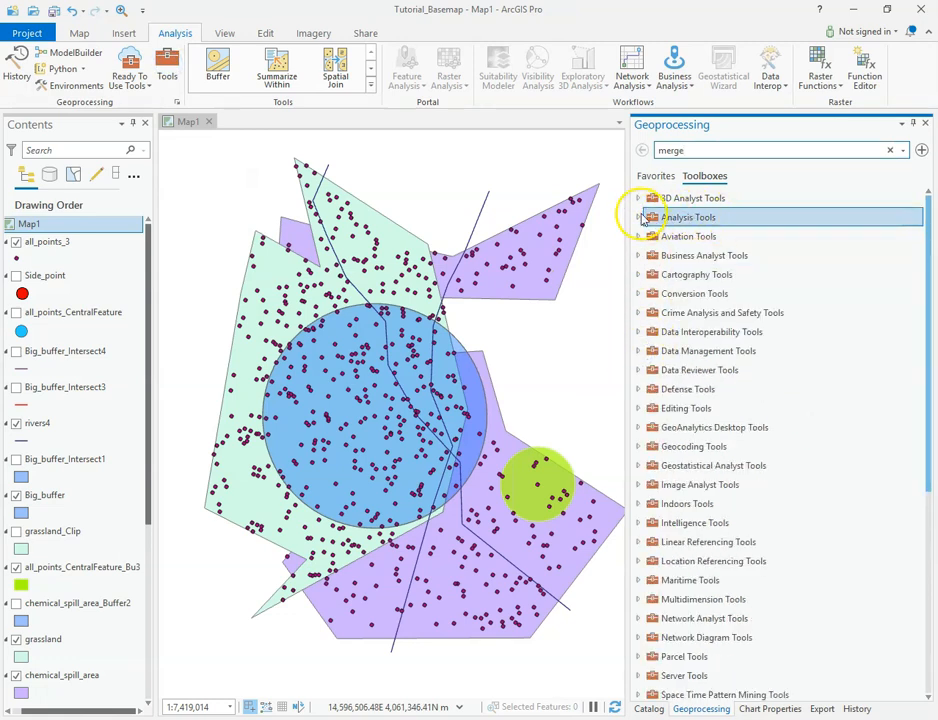
click(638, 217)
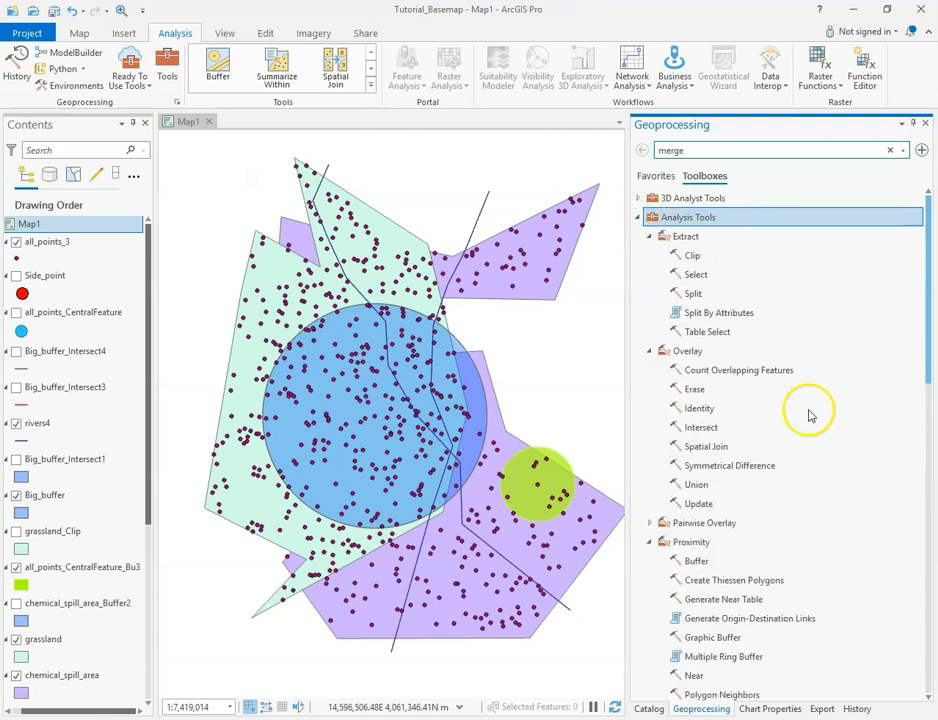
Look through the whole toolbox list, collapse Spatial Statistics Tools and return to the Analysis Tools toolsets.
scroll(810, 415, down, 1)
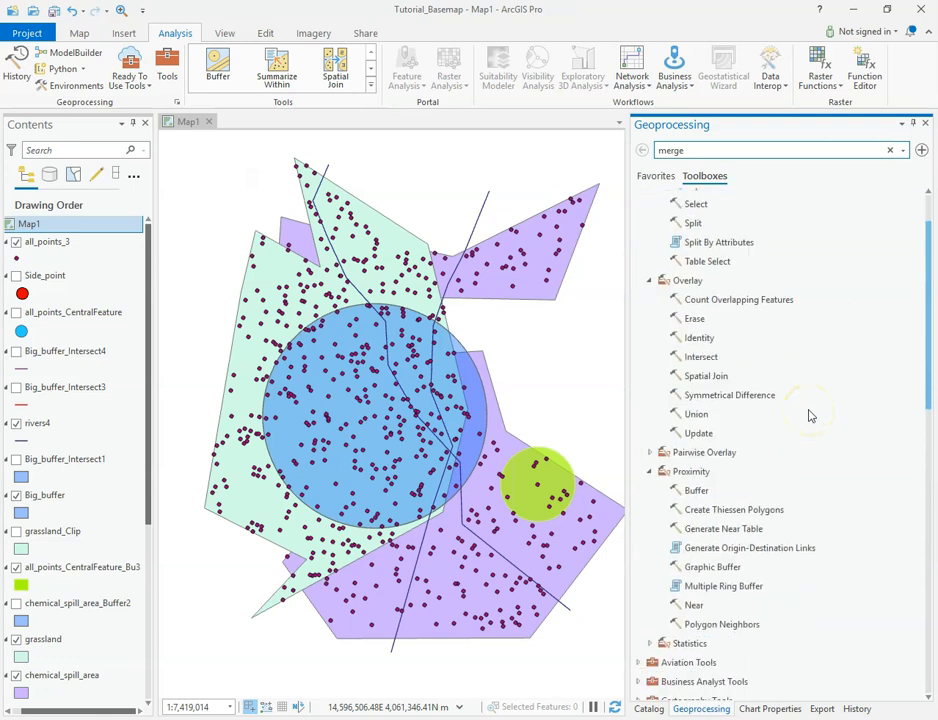
scroll(766, 314, down, 3)
scroll(796, 415, down, 8)
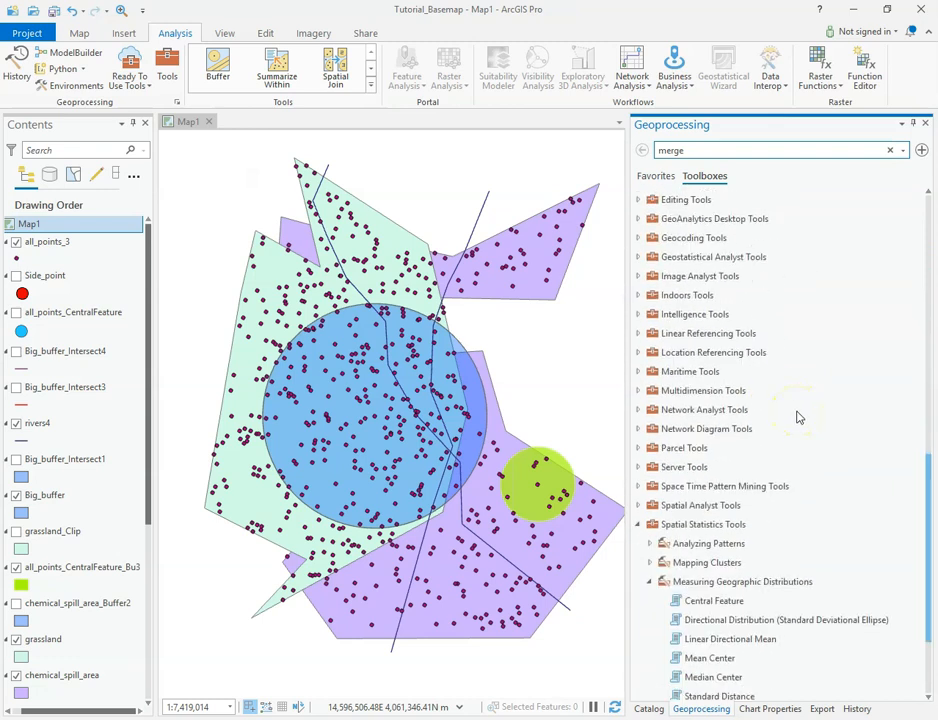
scroll(798, 417, down, 3)
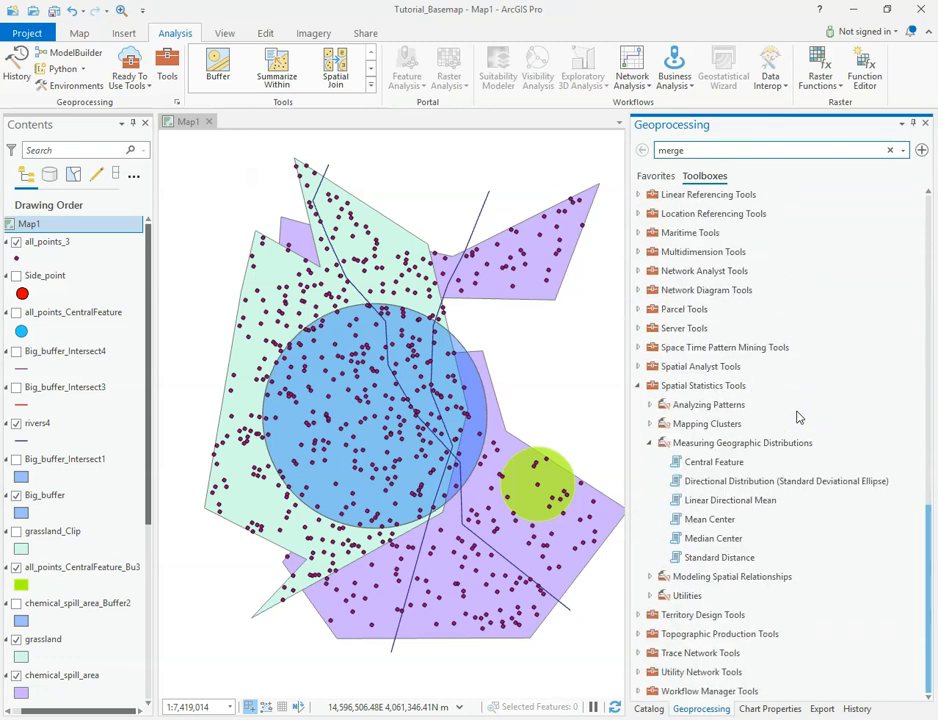
click(639, 385)
scroll(760, 390, up, 2)
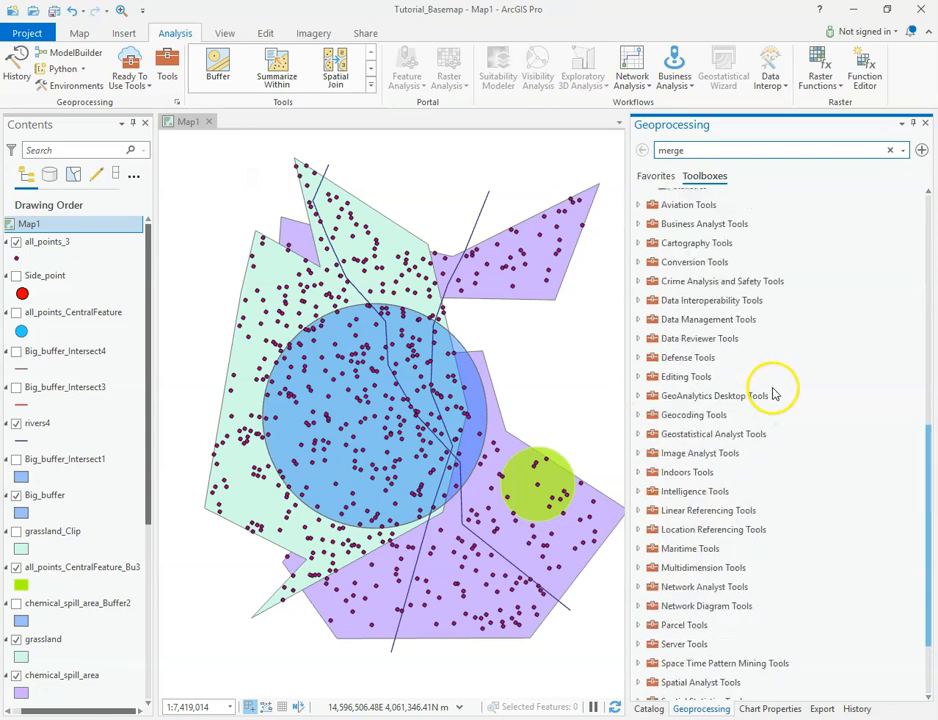
scroll(790, 402, up, 6)
click(810, 410)
scroll(811, 417, up, 4)
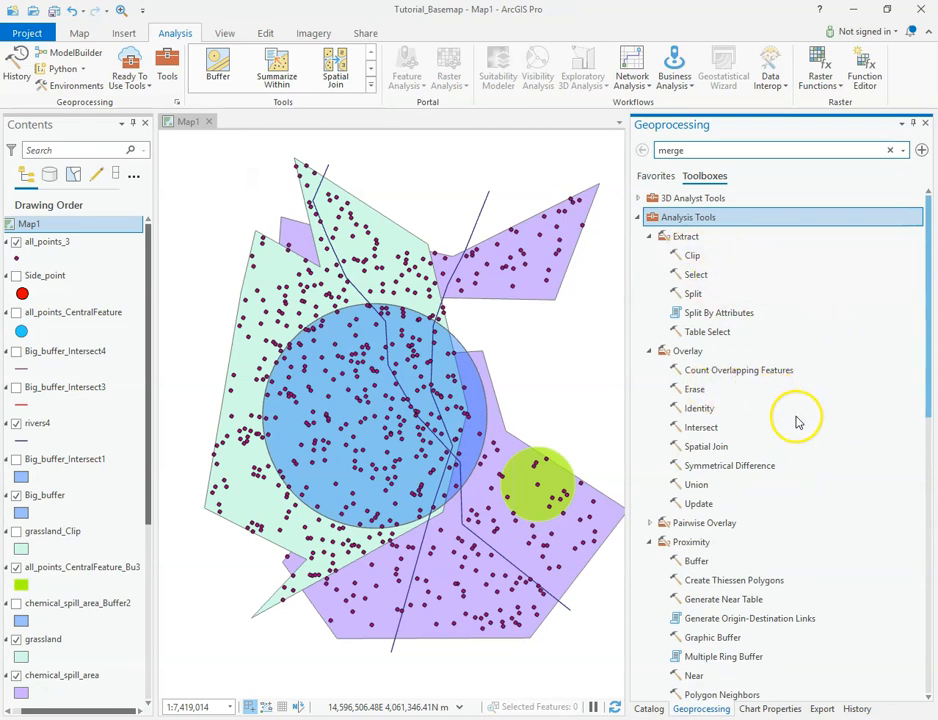
Locate the Merge tool in the General toolset of Data Management Tools.
scroll(750, 404, down, 2)
scroll(729, 423, down, 2)
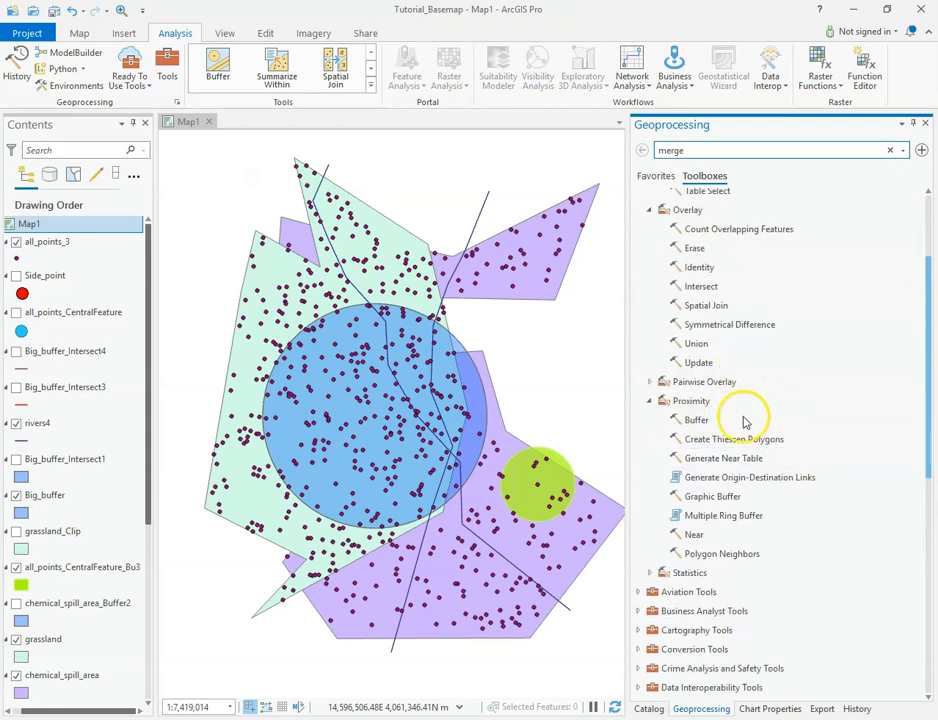
scroll(779, 532, down, 6)
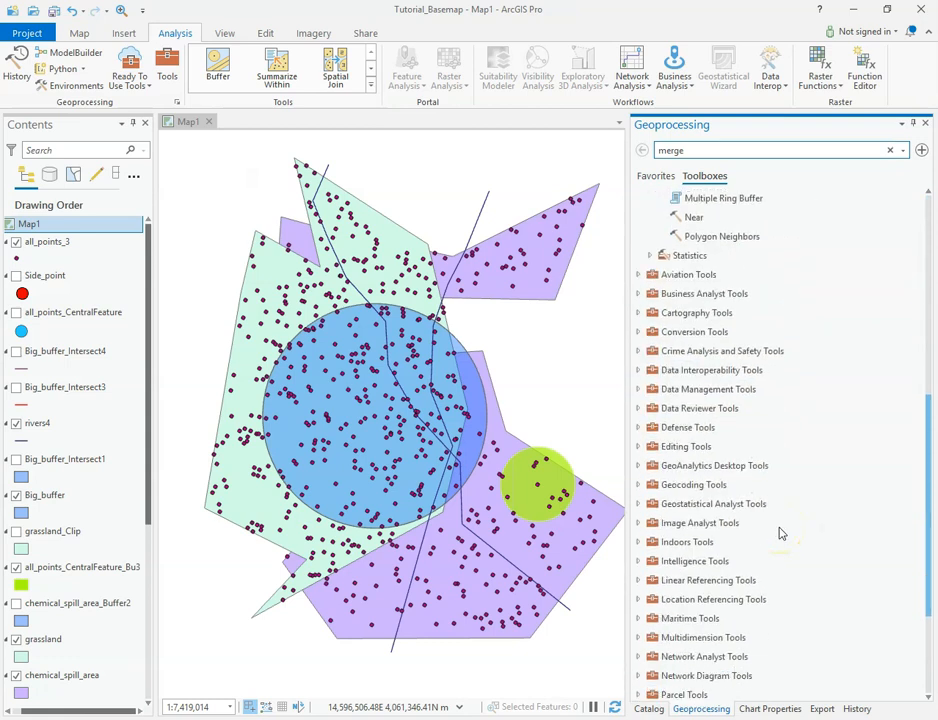
scroll(757, 415, down, 3)
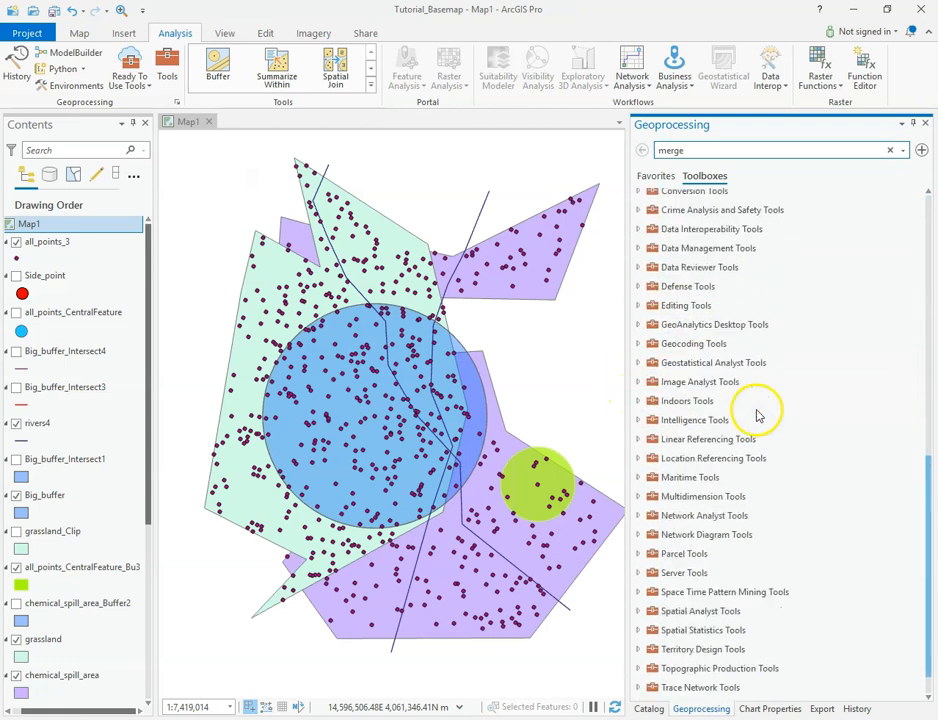
scroll(755, 412, down, 1)
click(639, 209)
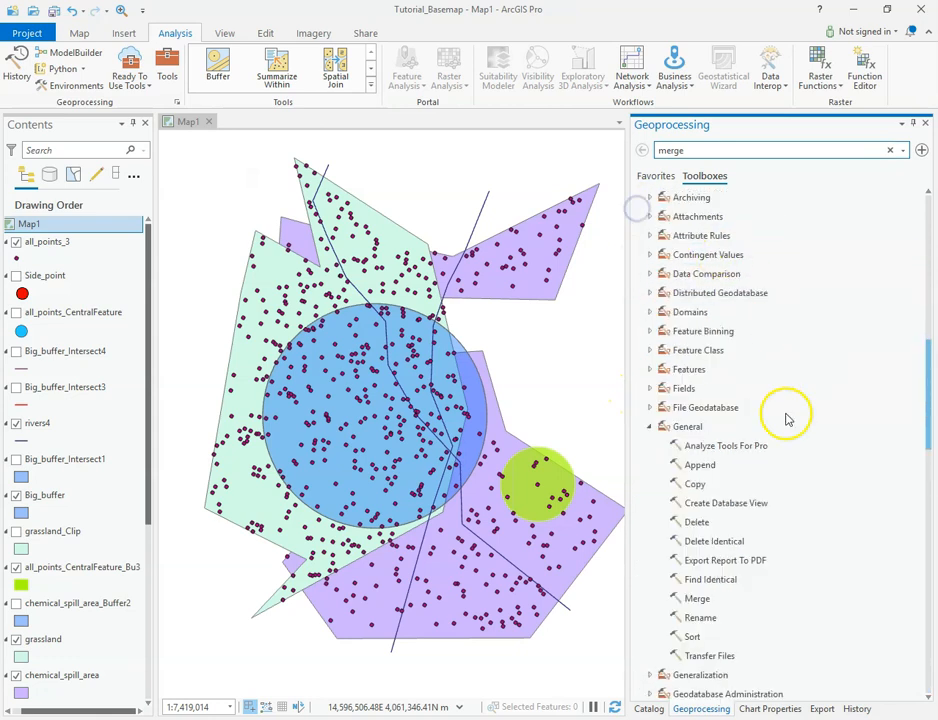
double_click(684, 427)
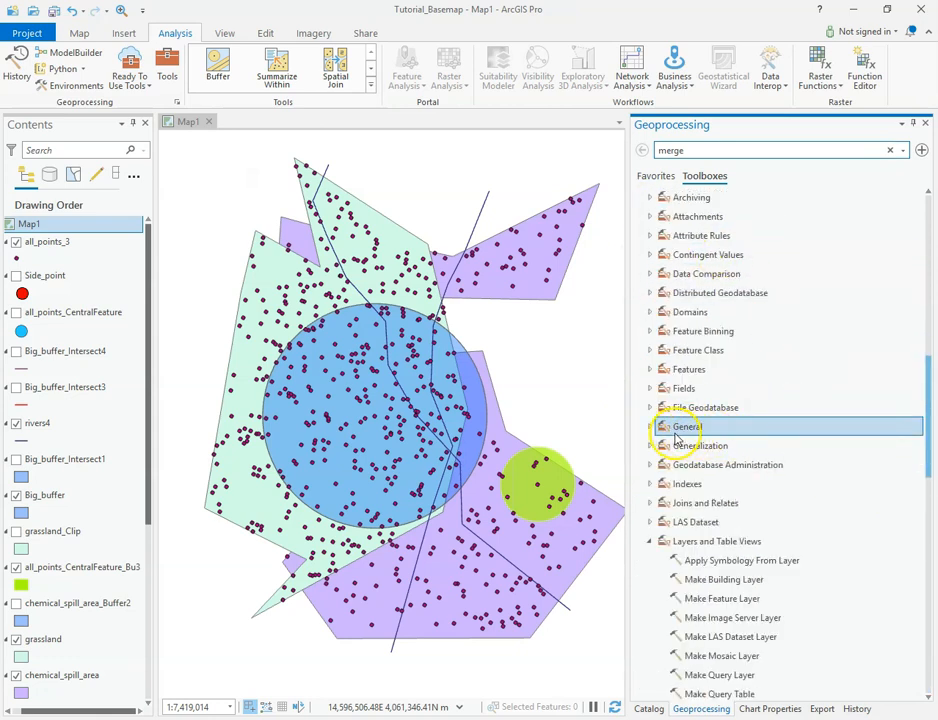
double_click(676, 434)
scroll(818, 487, down, 1)
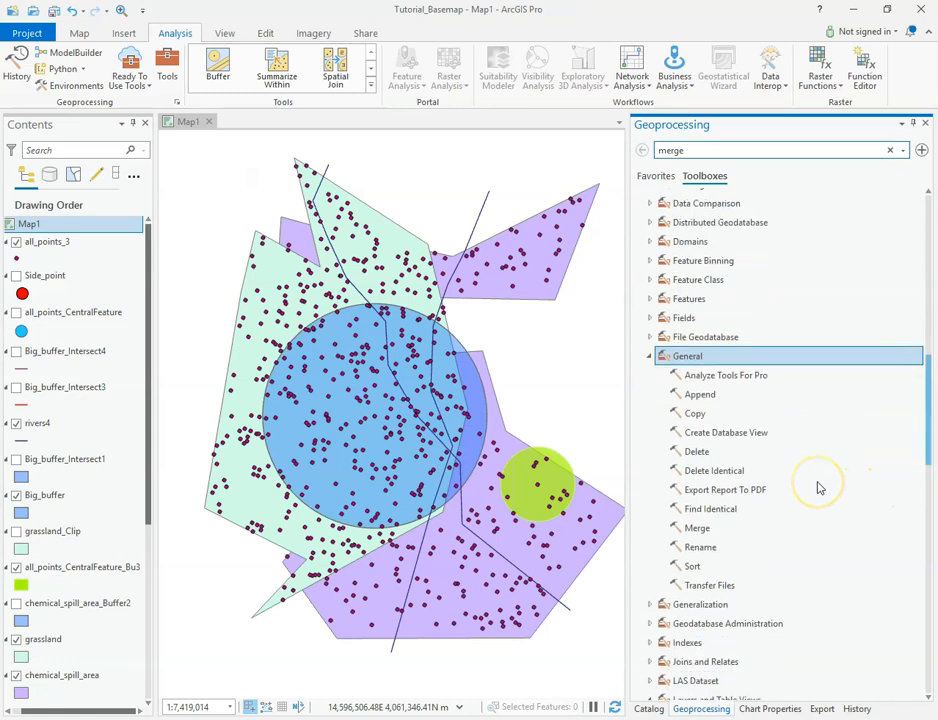
click(703, 532)
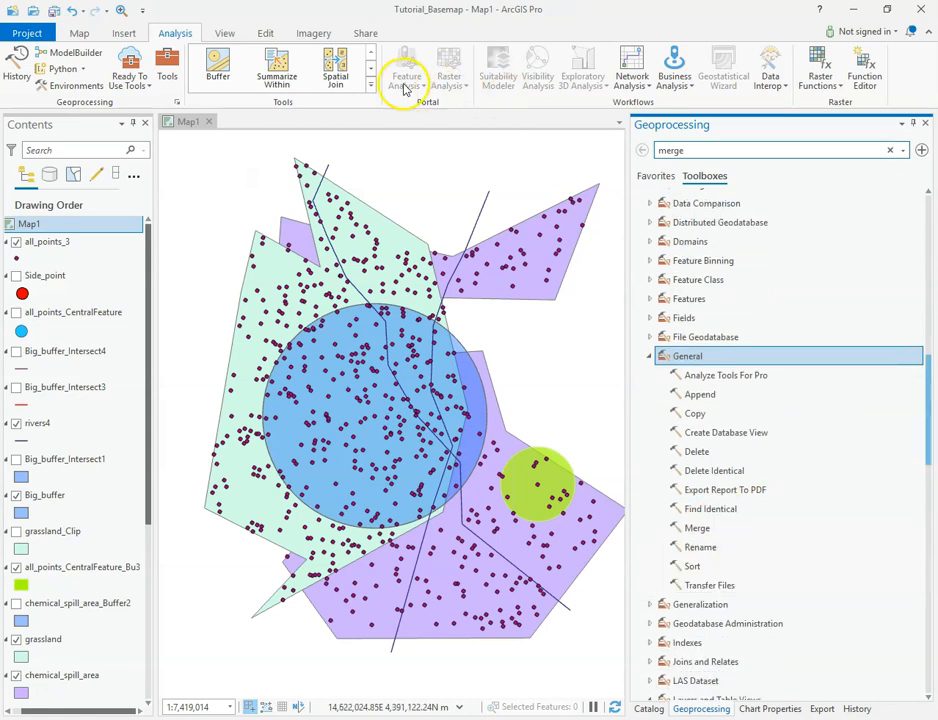
Examine the full gallery of analysis tools and close the Geoprocessing pane.
click(372, 80)
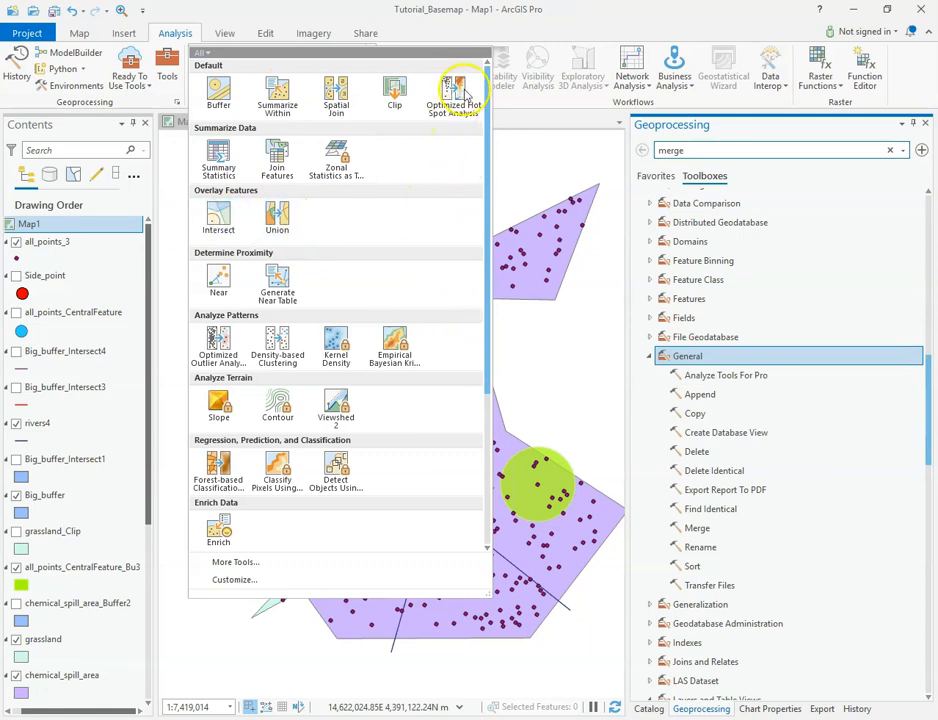
click(526, 115)
click(710, 151)
drag(710, 151, 651, 152)
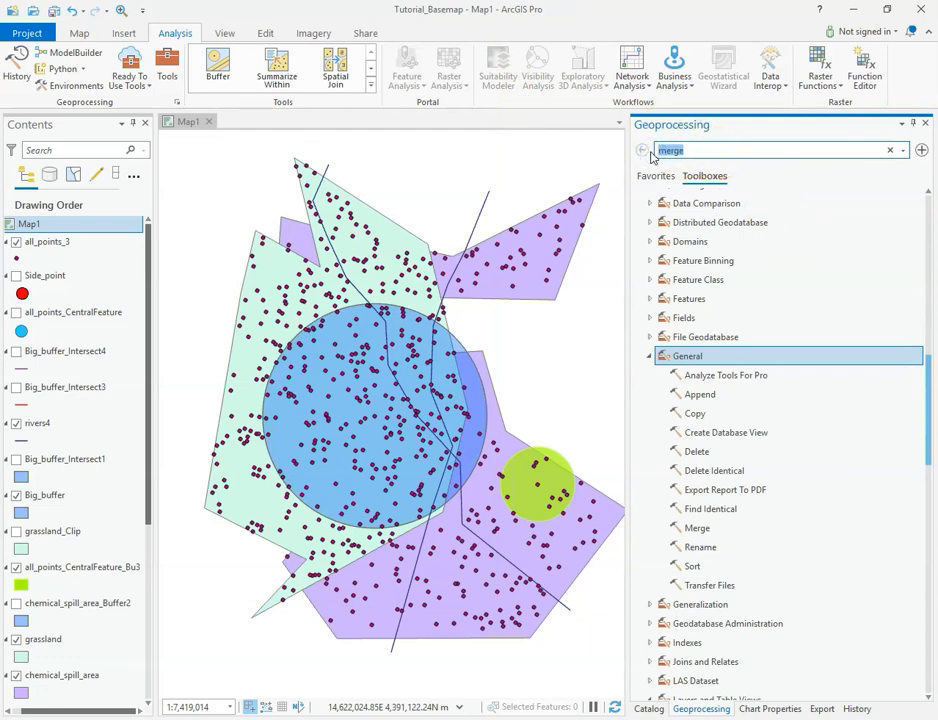
click(925, 122)
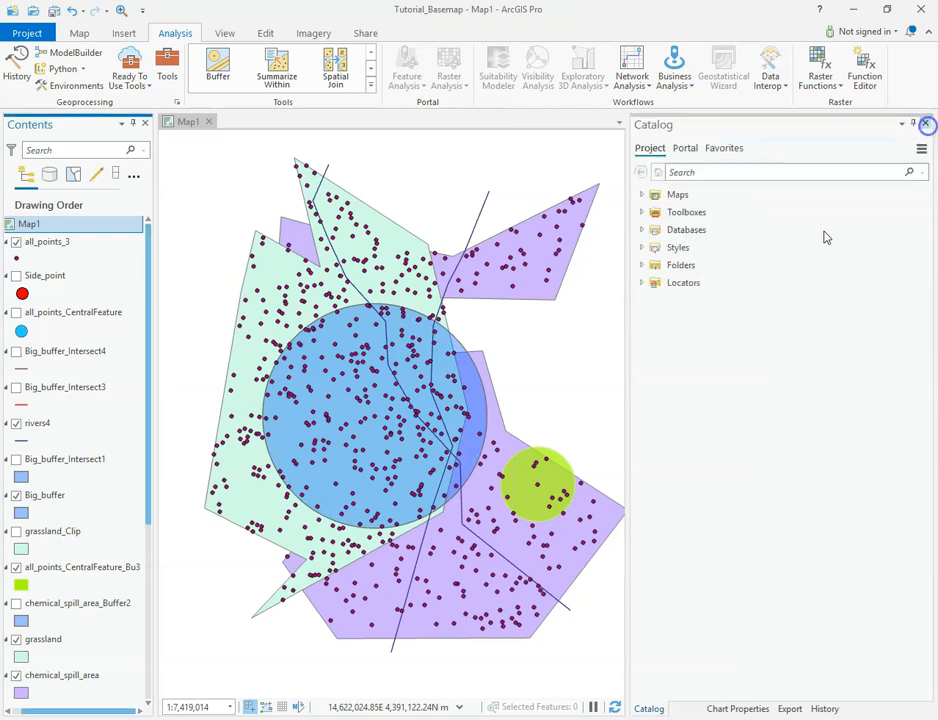
Reopen the geoprocessing tools, clear the tool search text and collapse the General toolset.
click(160, 56)
click(697, 150)
drag(697, 150, 639, 151)
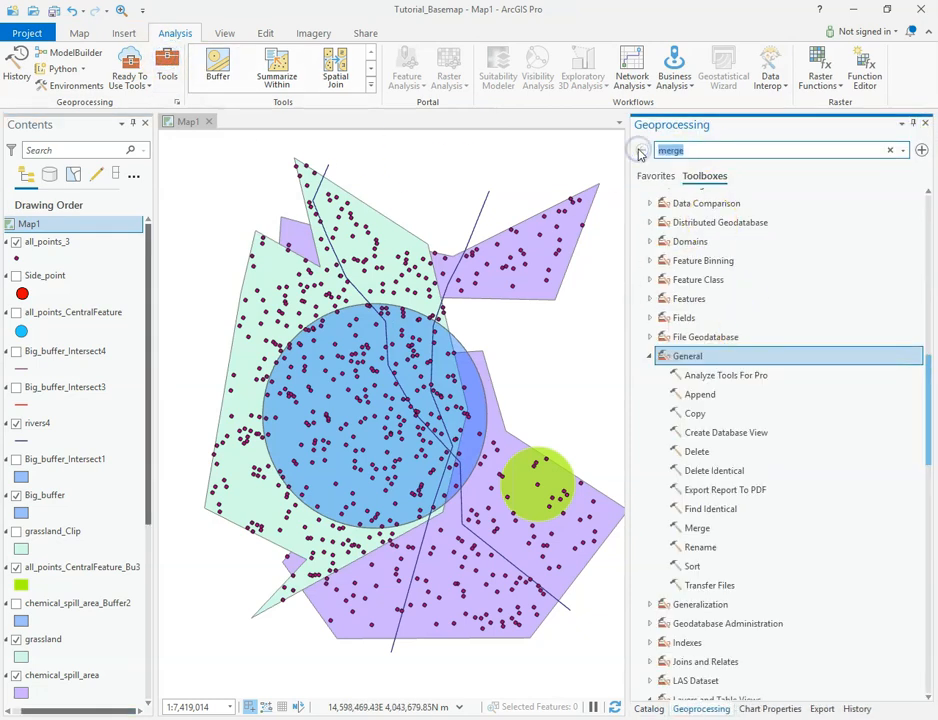
key(BackSpace)
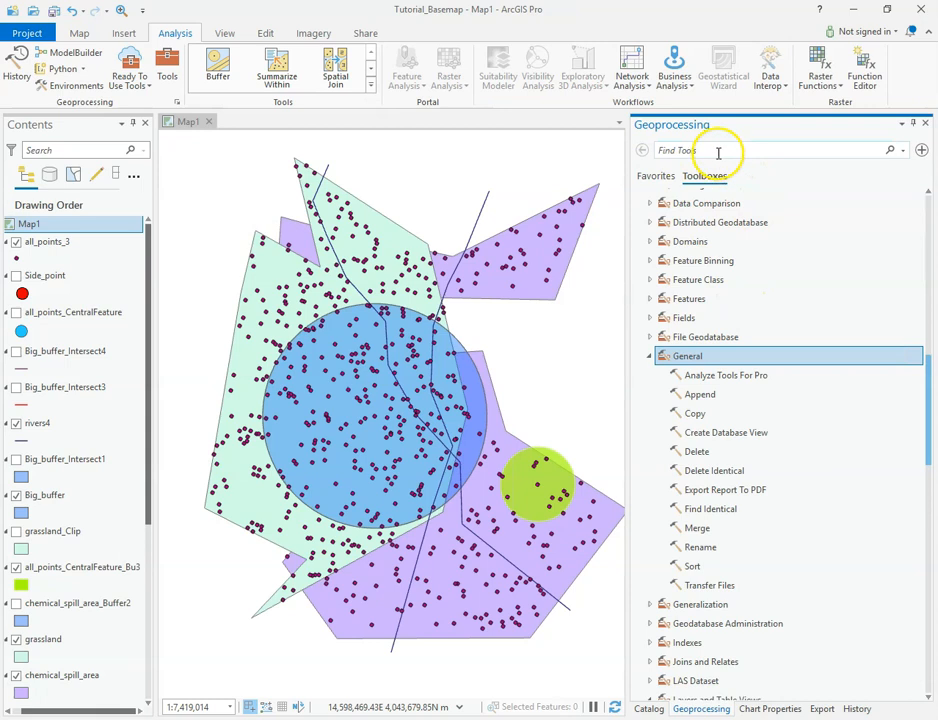
click(650, 356)
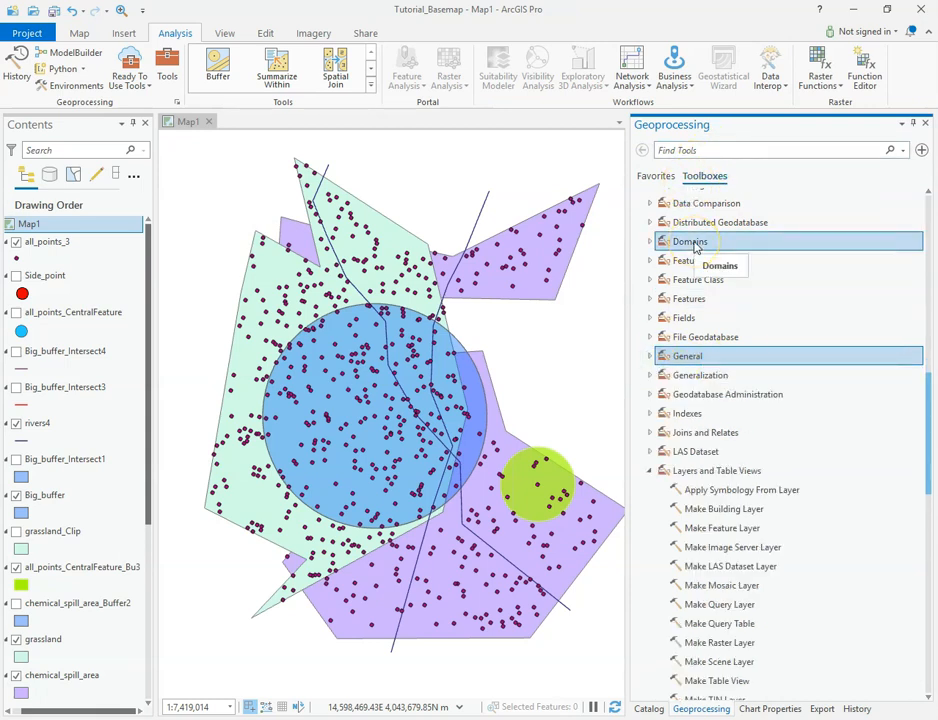
Search the tools for "merge" and open the Merge tool from the General toolset of Data Management Tools.
click(724, 151)
text(merge)
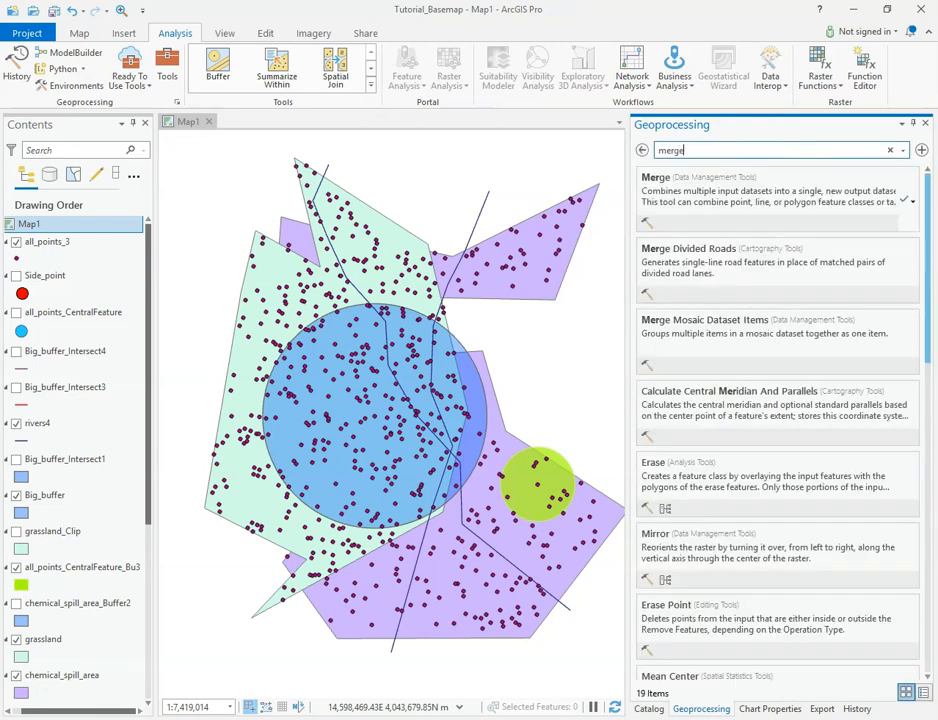
click(705, 179)
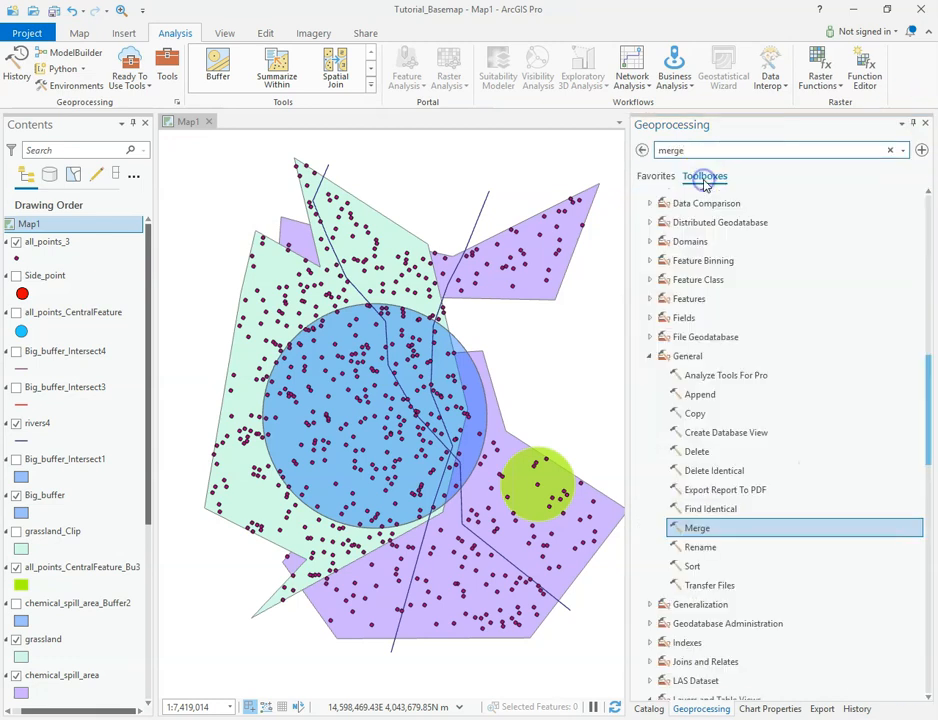
double_click(697, 528)
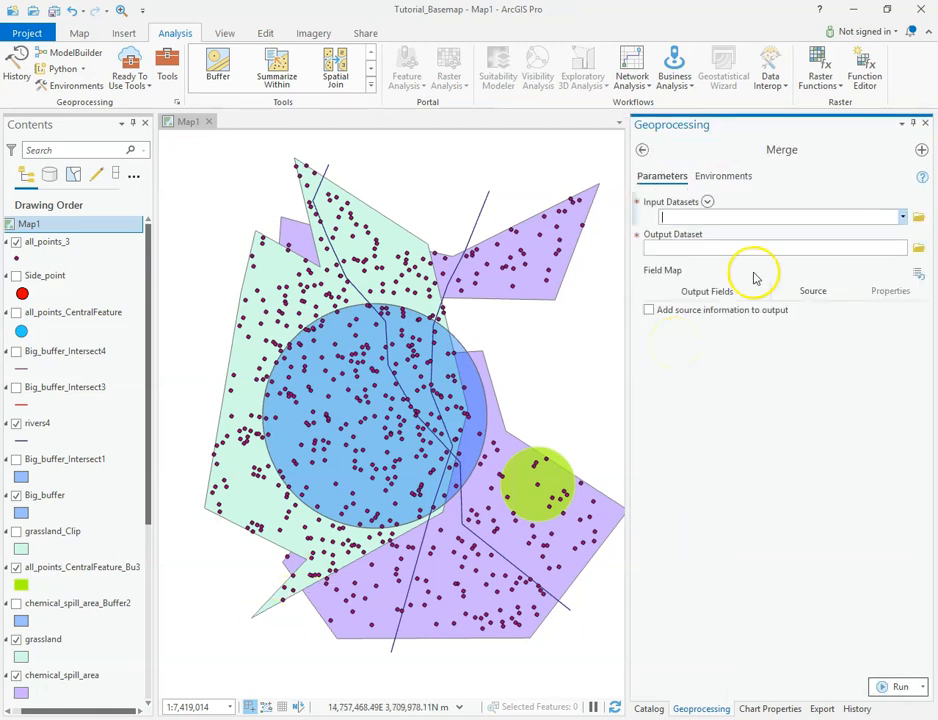
Add the Big_buffer, grassland and chemical_spill_area layers together as the input datasets of the Merge tool.
click(683, 214)
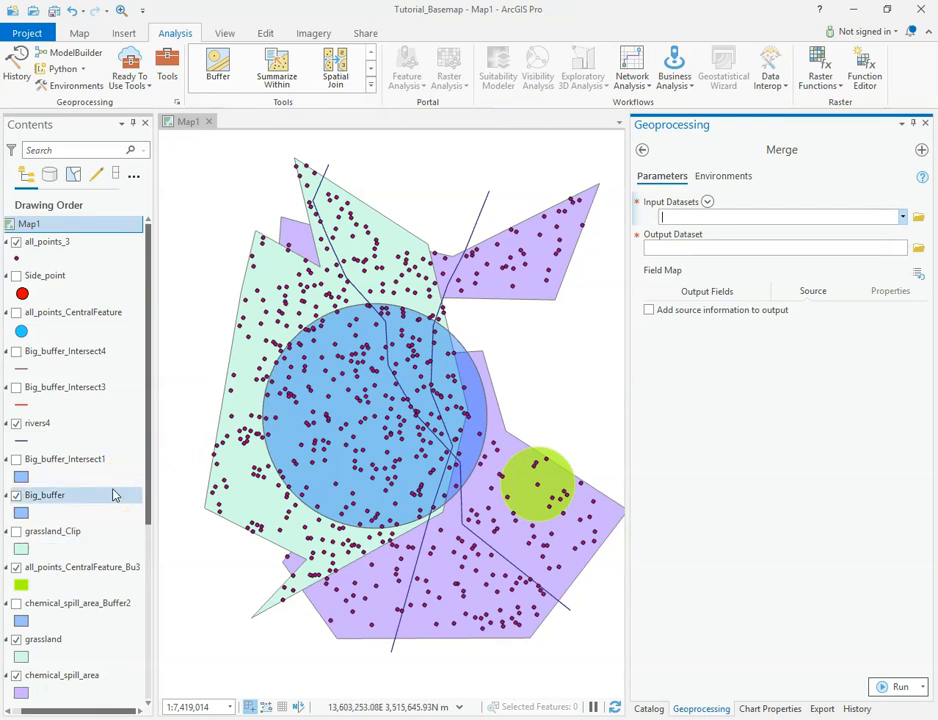
click(46, 495)
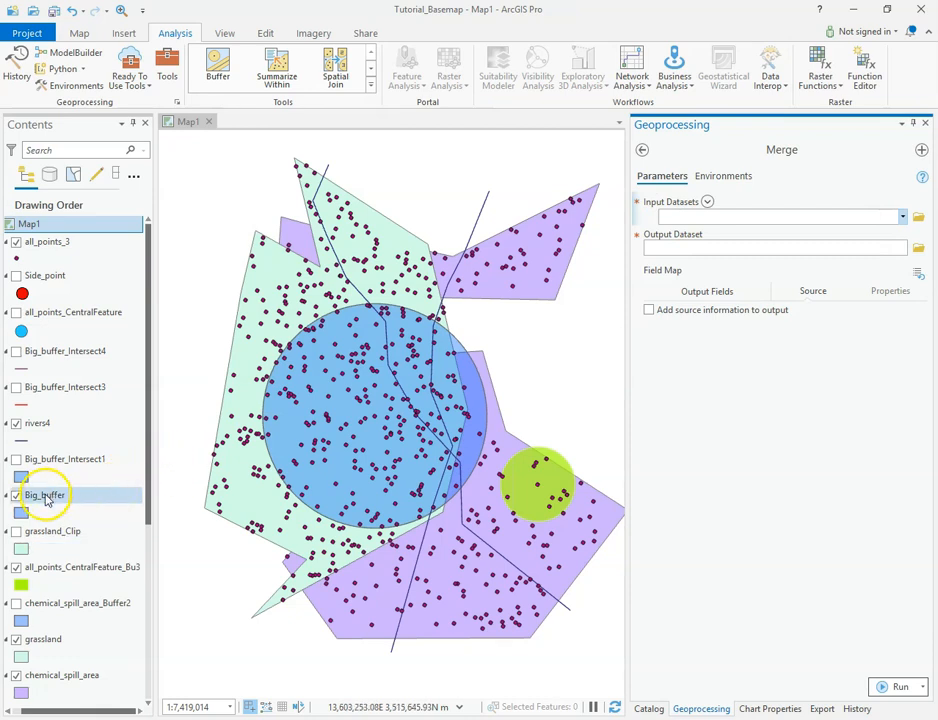
mouse_move(46, 495)
mouse_down()
mouse_move(68, 596)
mouse_move(42, 639)
mouse_move(46, 494)
mouse_up()
scroll(80, 560, down, 1)
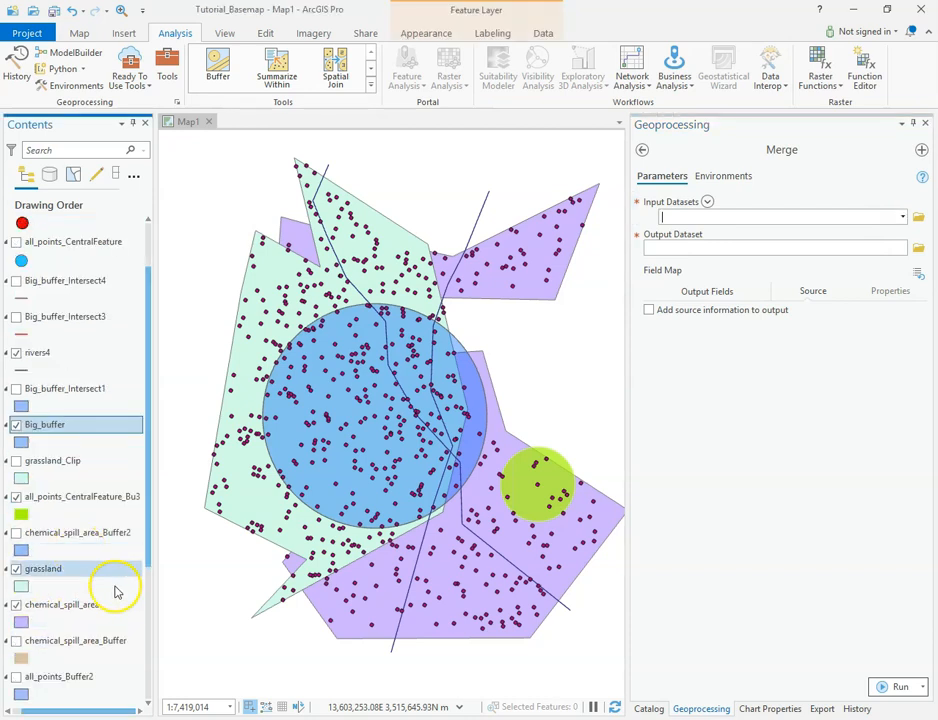
ctrl+click(44, 570)
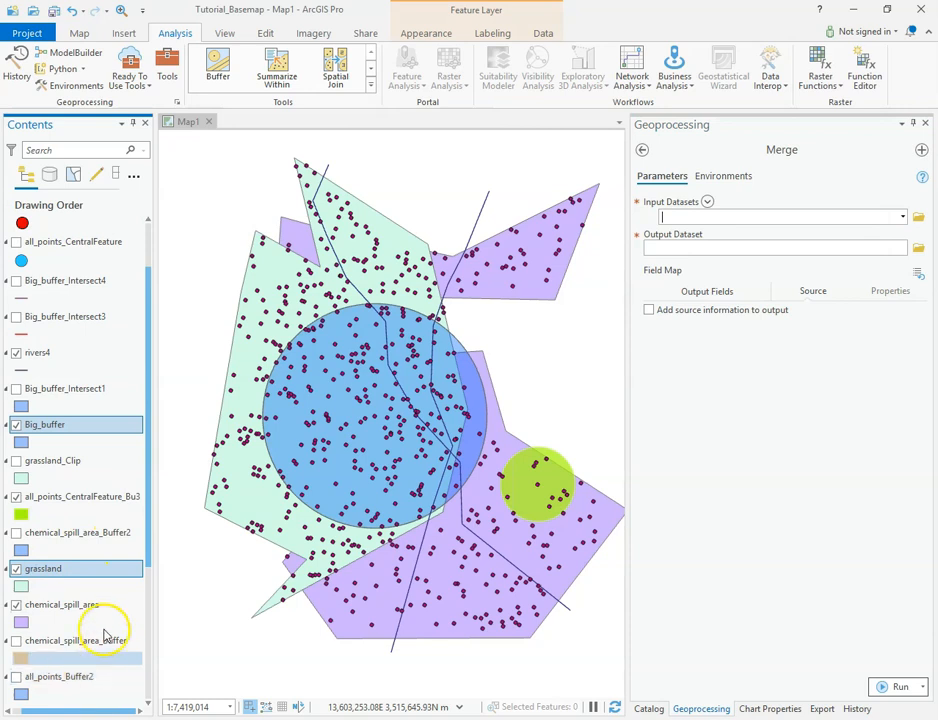
ctrl+click(61, 608)
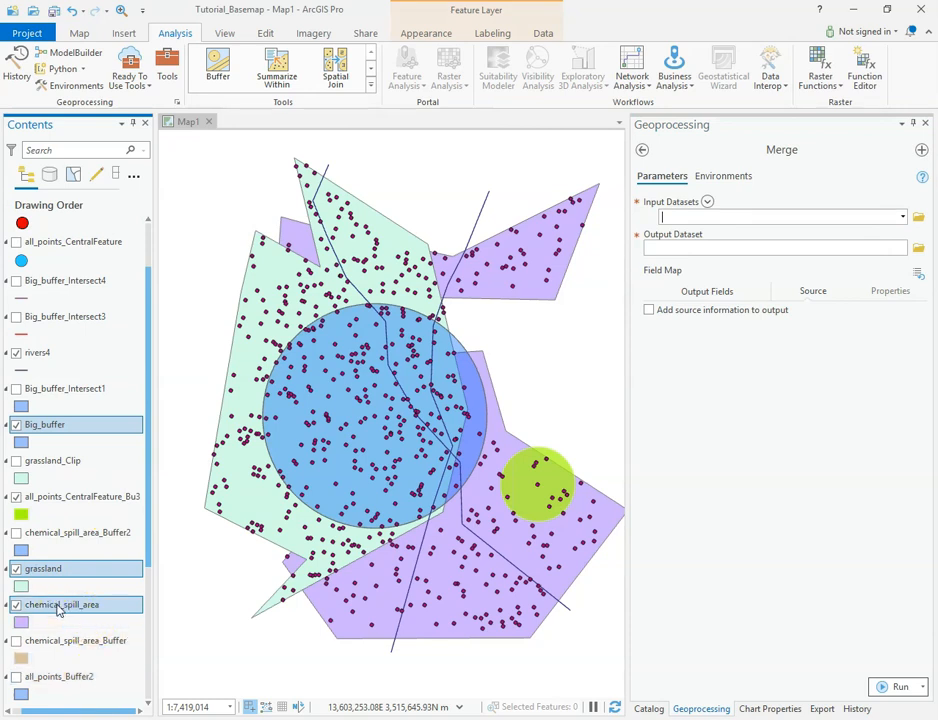
drag(260, 414, 697, 216)
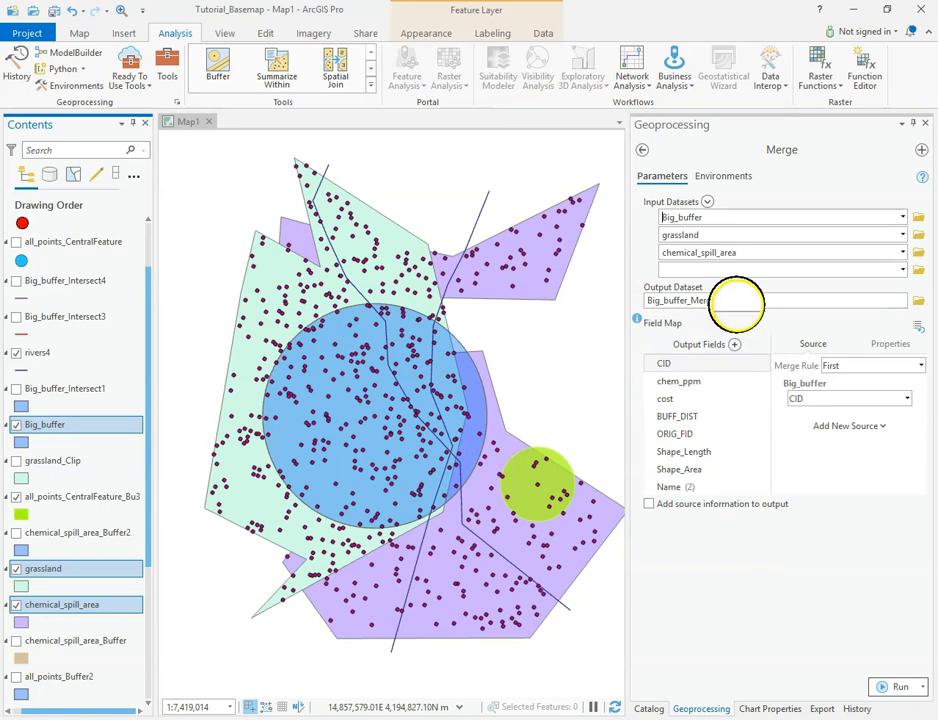
Inspect the source settings of the chem_ppm and cost output fields in the Merge field map.
click(722, 383)
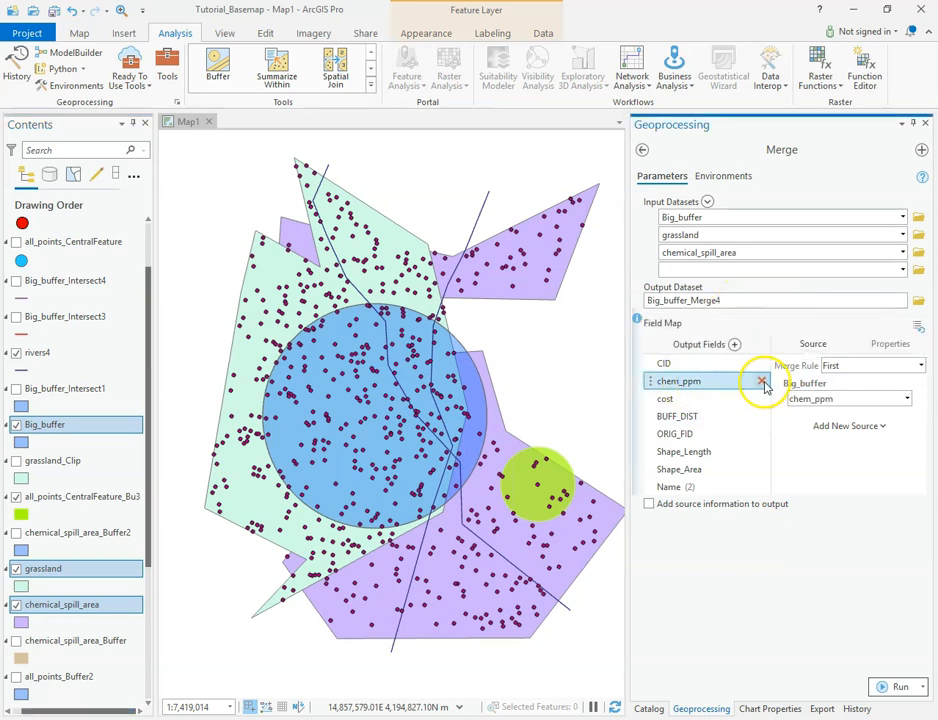
click(700, 399)
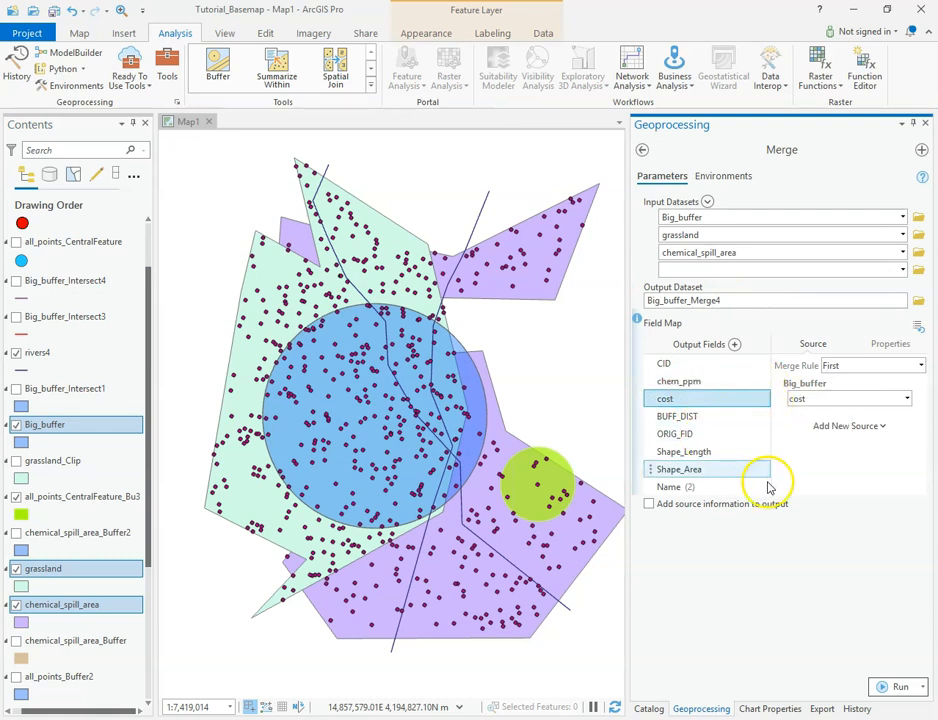
Review the source and properties of the cost output field in the Merge field map.
click(820, 346)
click(826, 346)
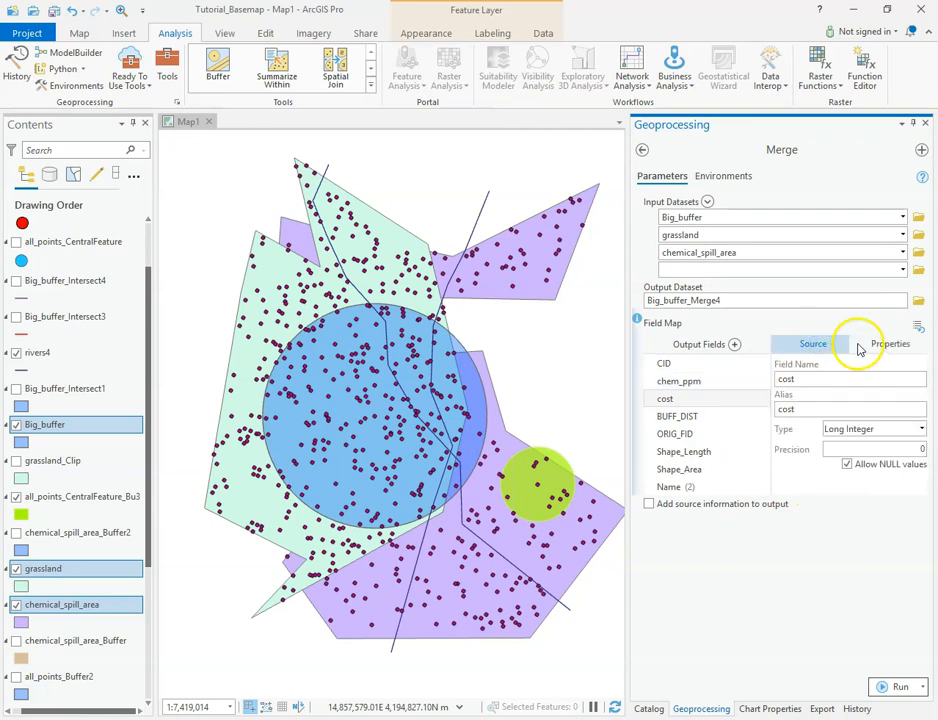
click(885, 347)
click(805, 346)
click(708, 344)
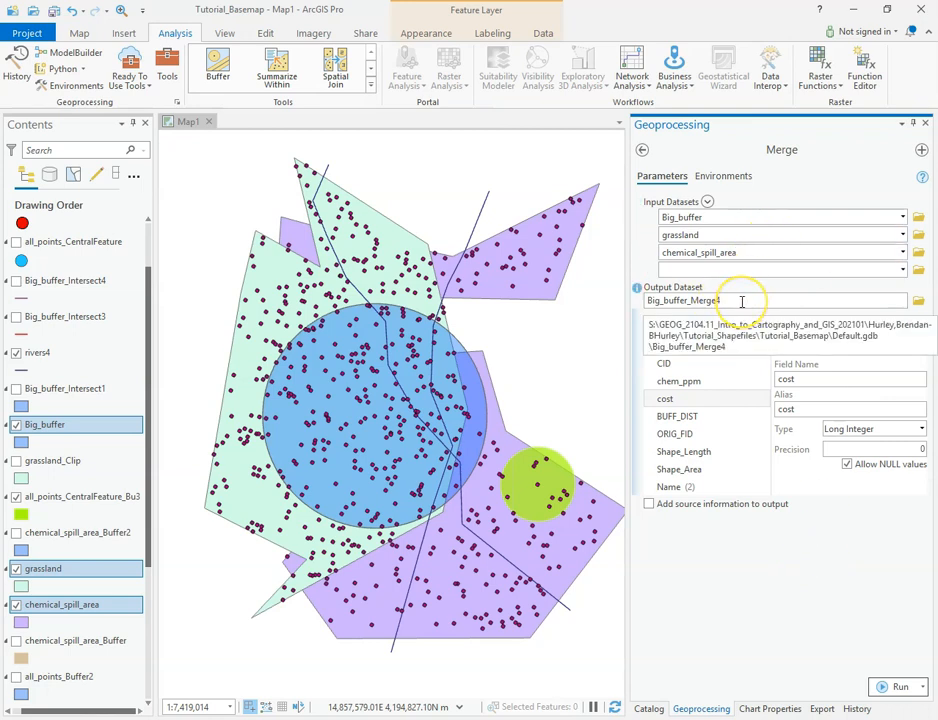
Check the output dataset path, keep the name Big_buffer_Merge4, and run the Merge tool.
drag(741, 301, 637, 298)
click(812, 304)
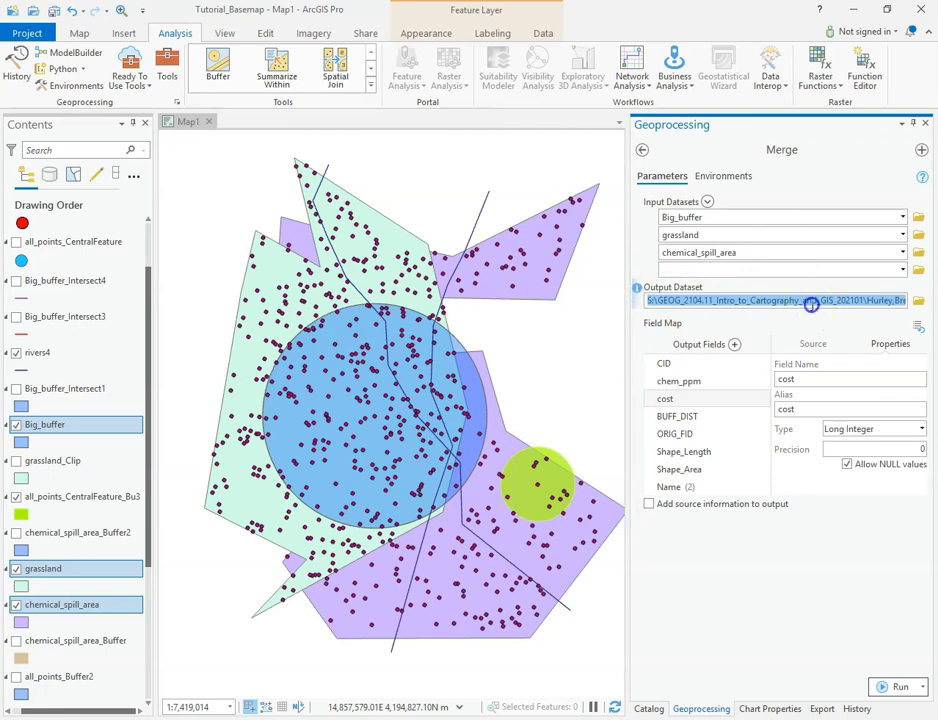
click(655, 300)
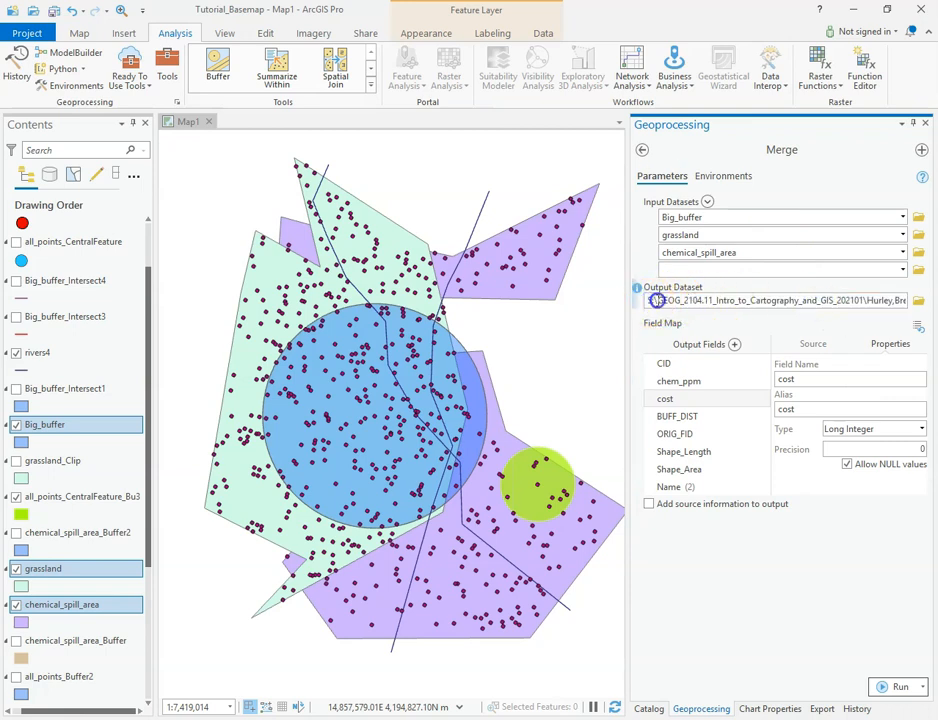
click(886, 688)
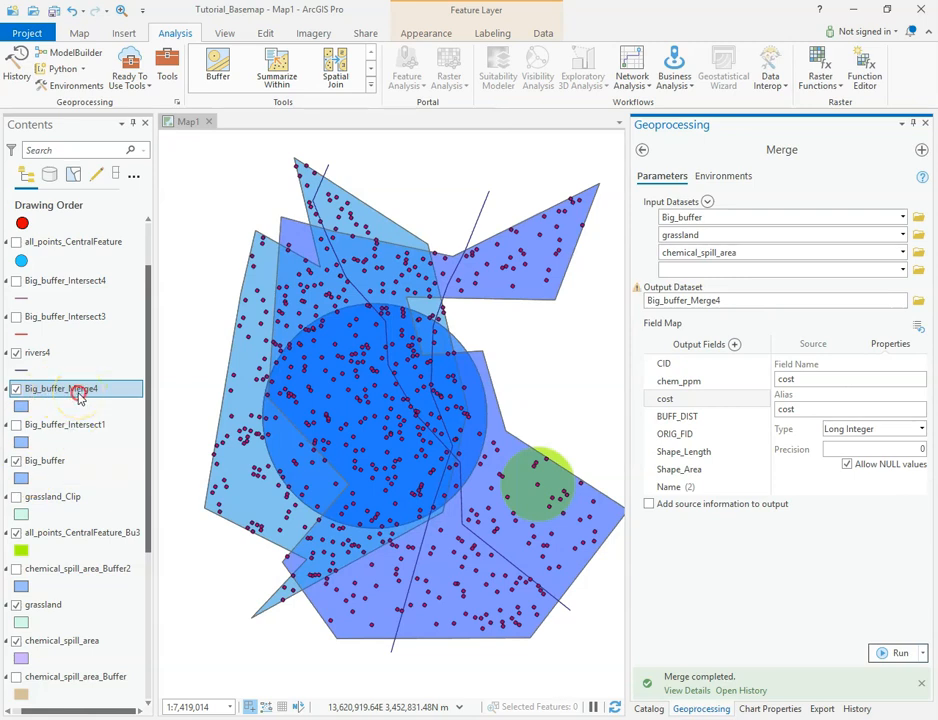
Open the attribute table of the Big_buffer_Merge4 layer and shrink the table pane to show more of the map.
right_click(79, 396)
click(152, 64)
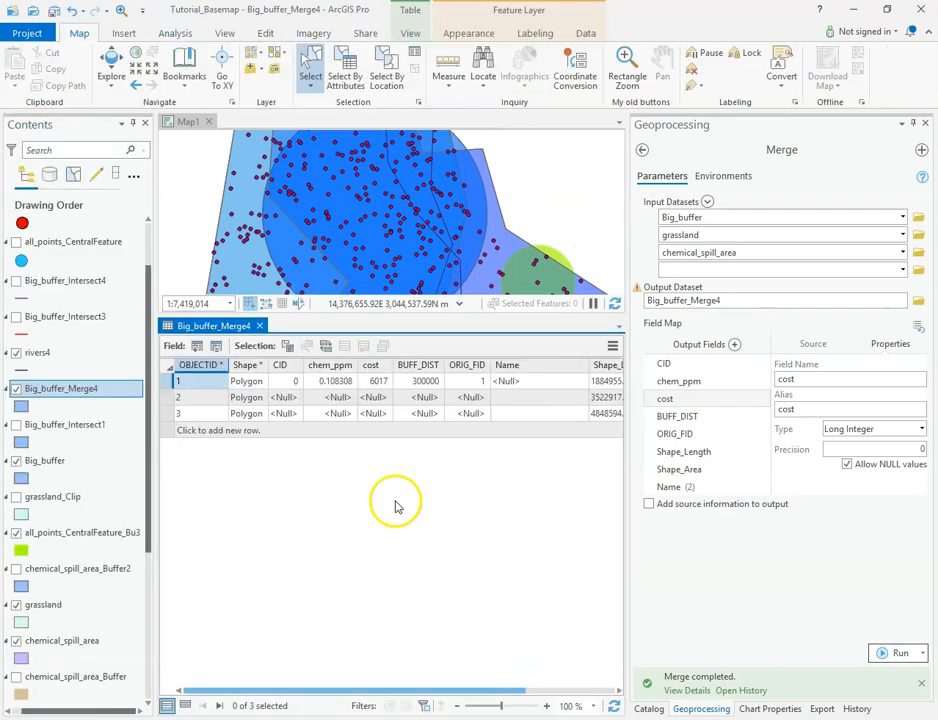
drag(425, 318, 429, 462)
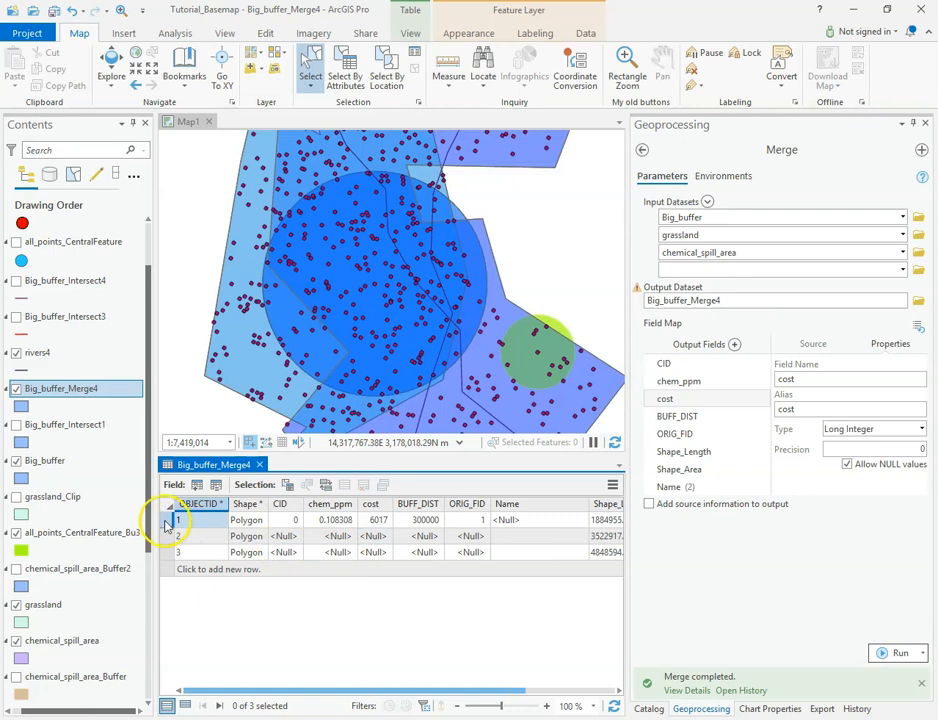
Select records 1, 2 and 3 of the Big_buffer_Merge4 table one after another to identify each polygon on the map.
click(168, 522)
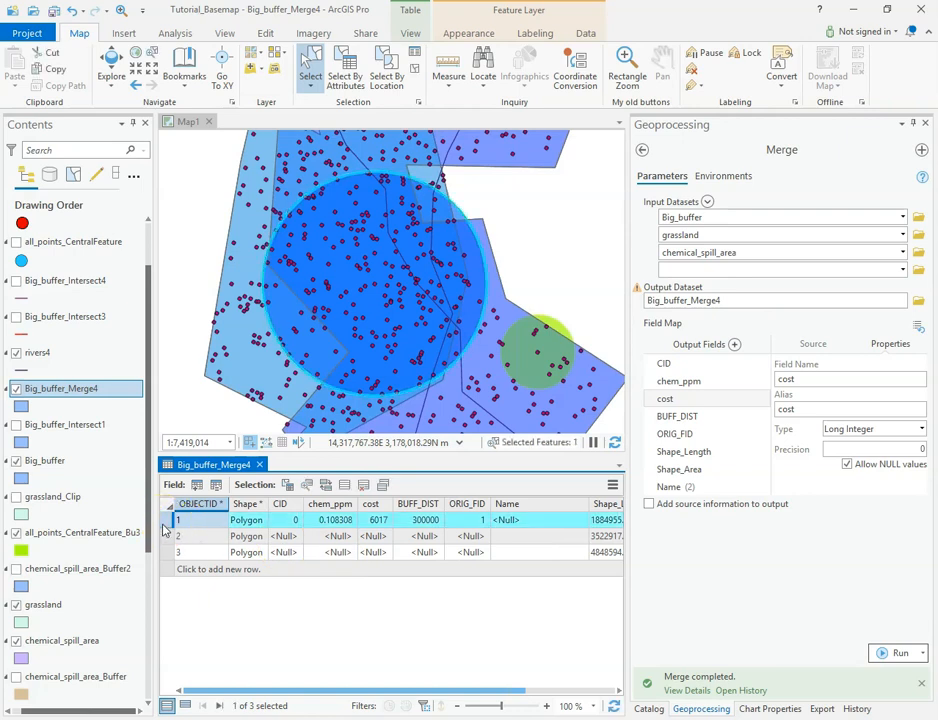
click(168, 538)
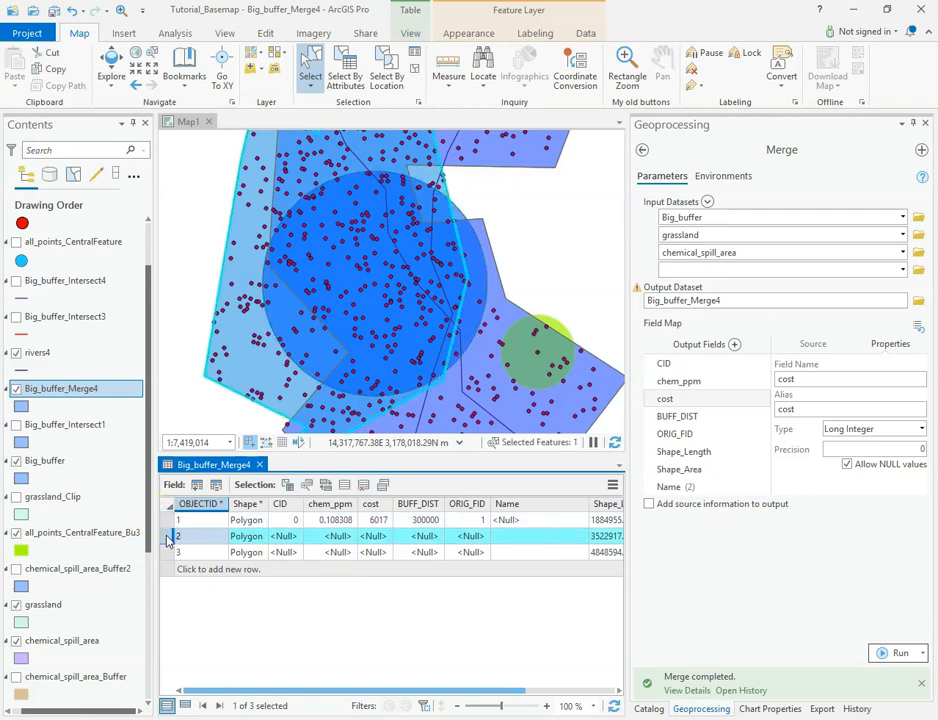
click(167, 553)
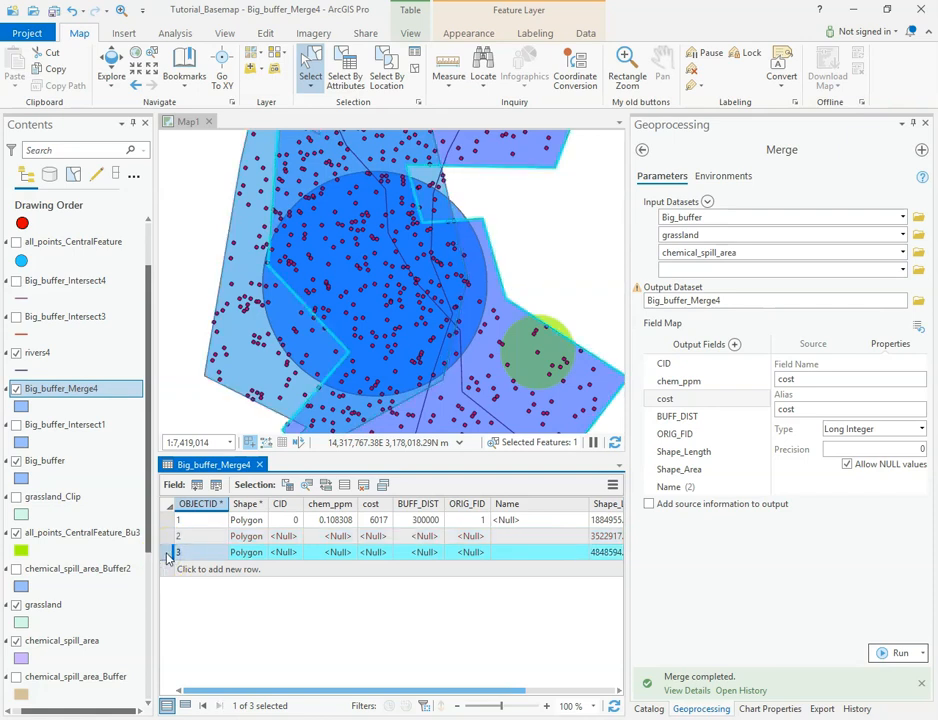
drag(310, 691, 254, 684)
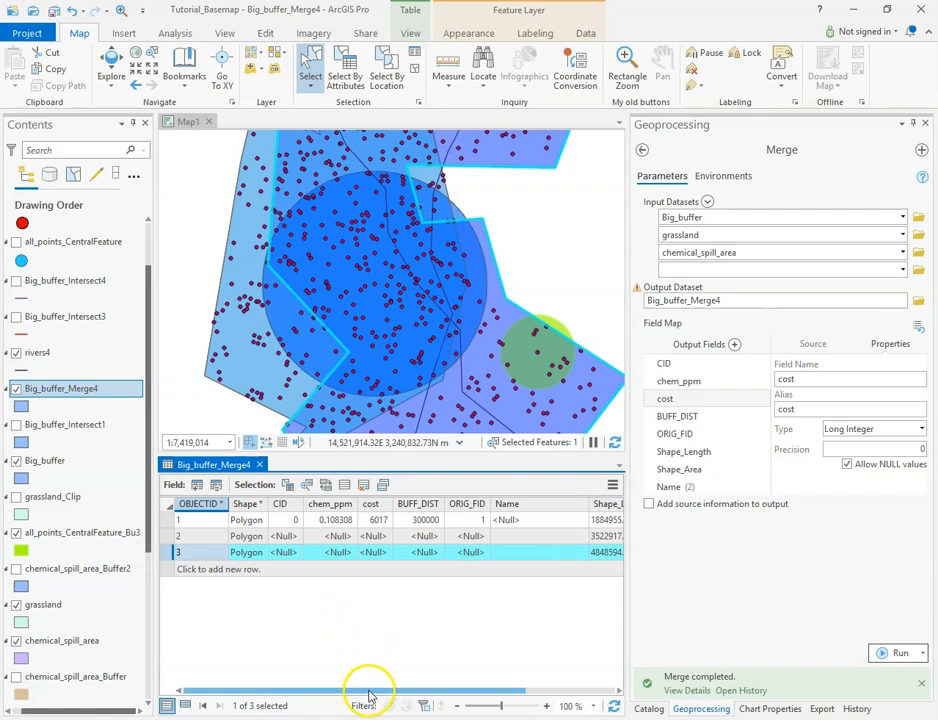
drag(369, 693, 303, 687)
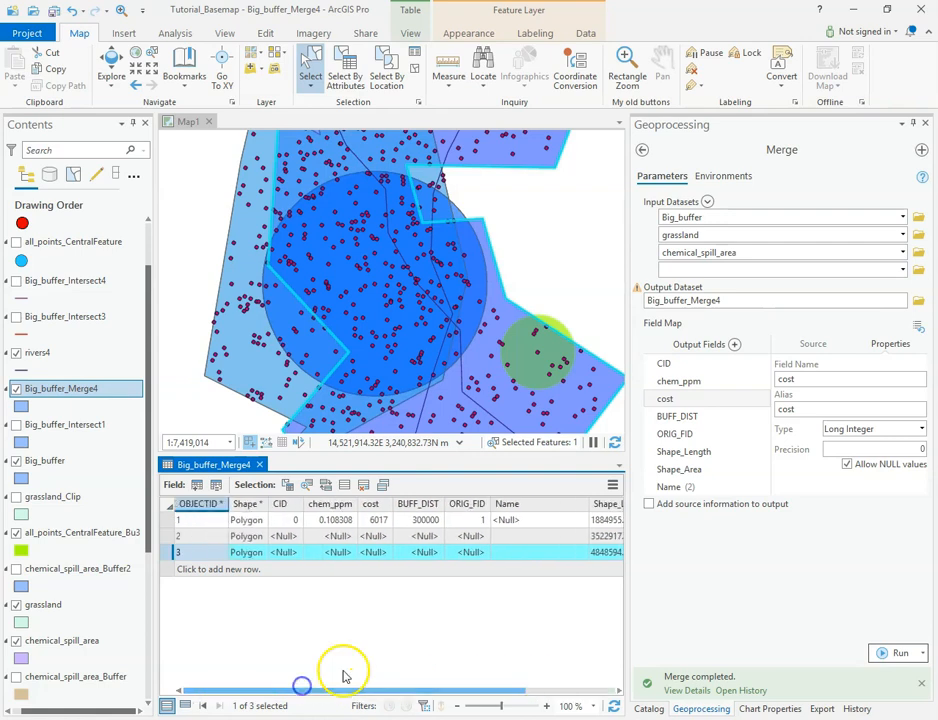
Reselect the three merged records in turn to compare each polygon's attribute values with its input layer.
click(172, 520)
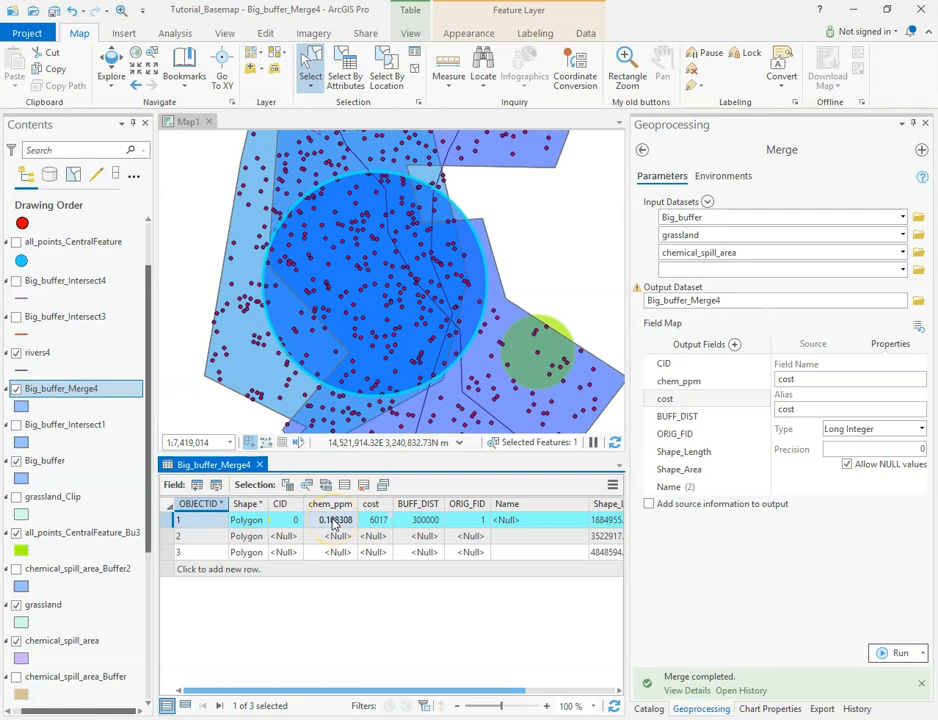
drag(147, 473, 150, 411)
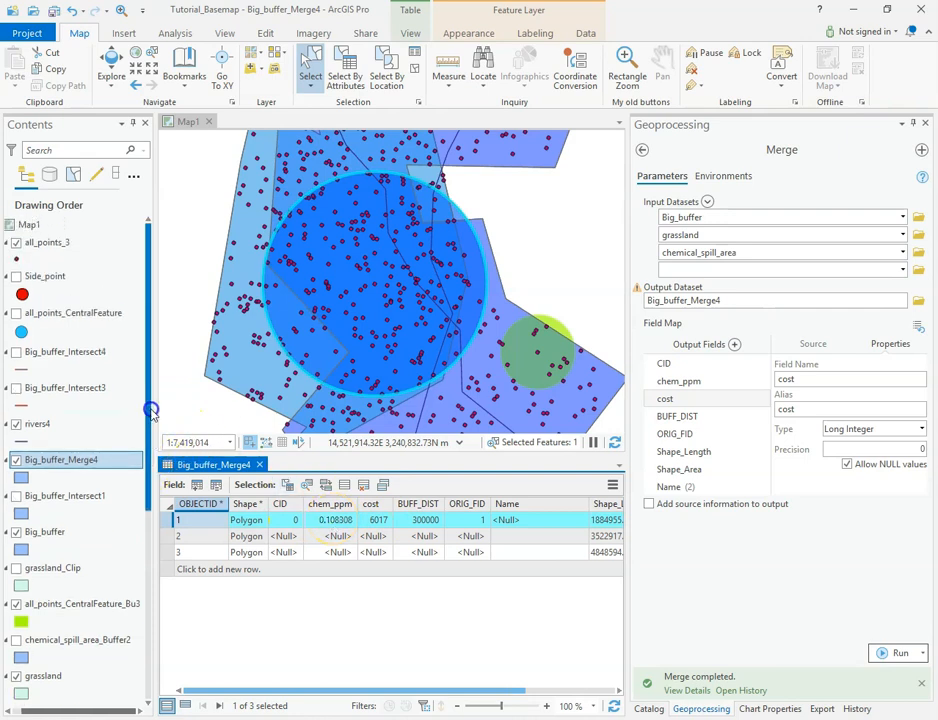
click(168, 536)
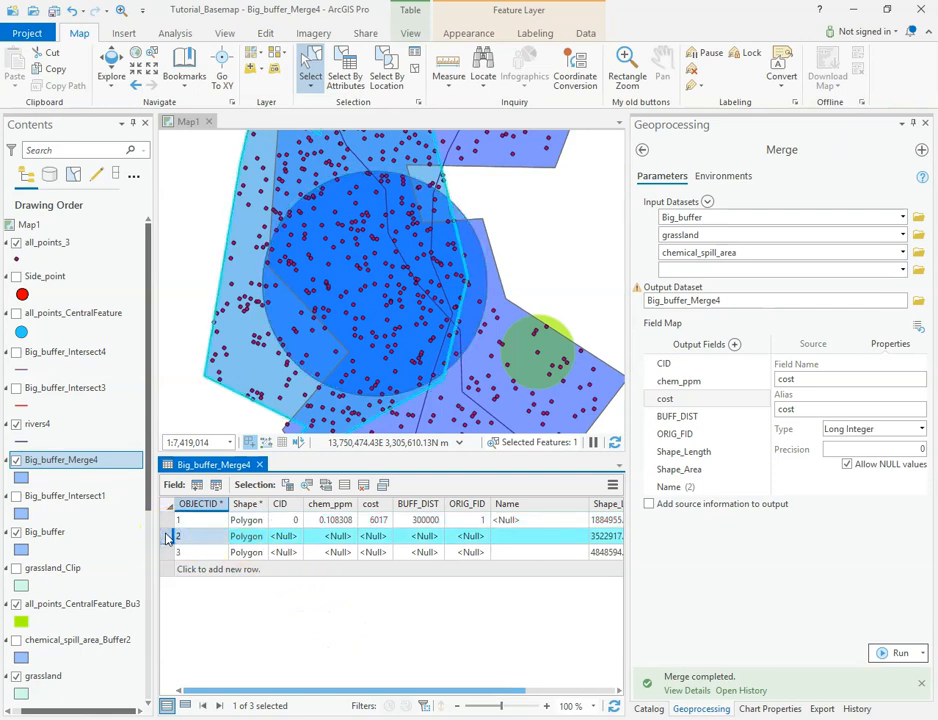
click(168, 555)
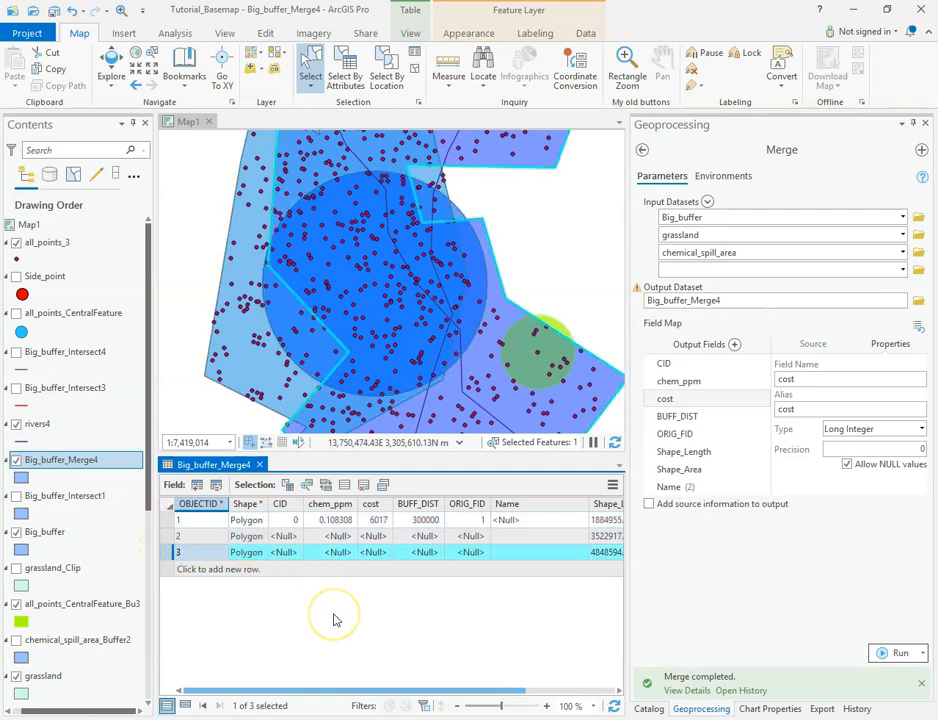
Examine the chem_ppm, cost, BUFF_DIST and ORIG_FID values of records 2 and 3 in the merged table.
click(341, 537)
click(383, 538)
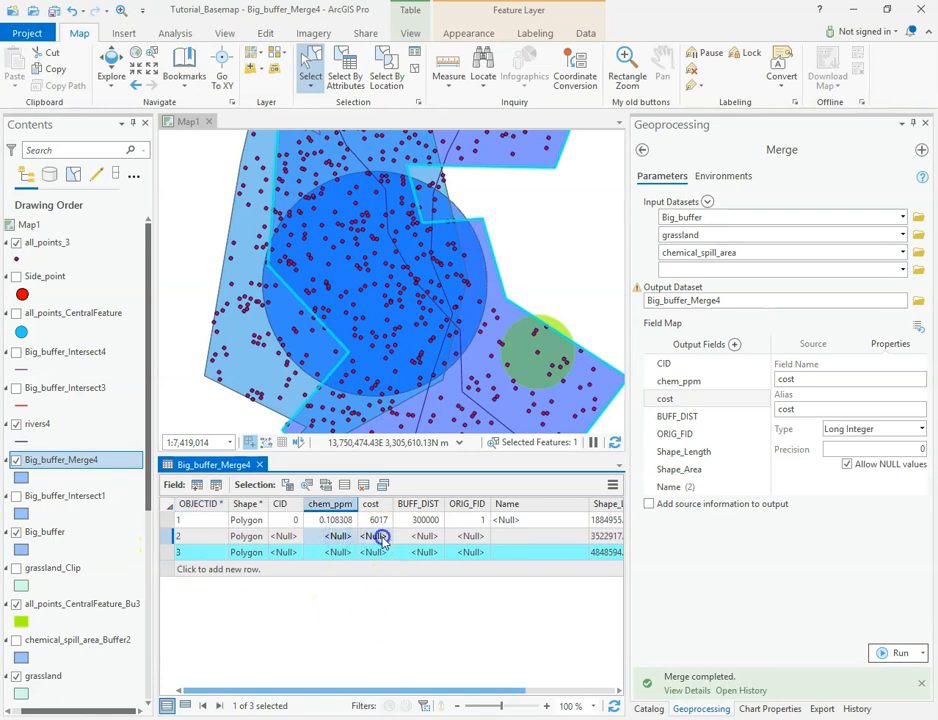
click(384, 552)
click(341, 552)
click(425, 536)
click(425, 552)
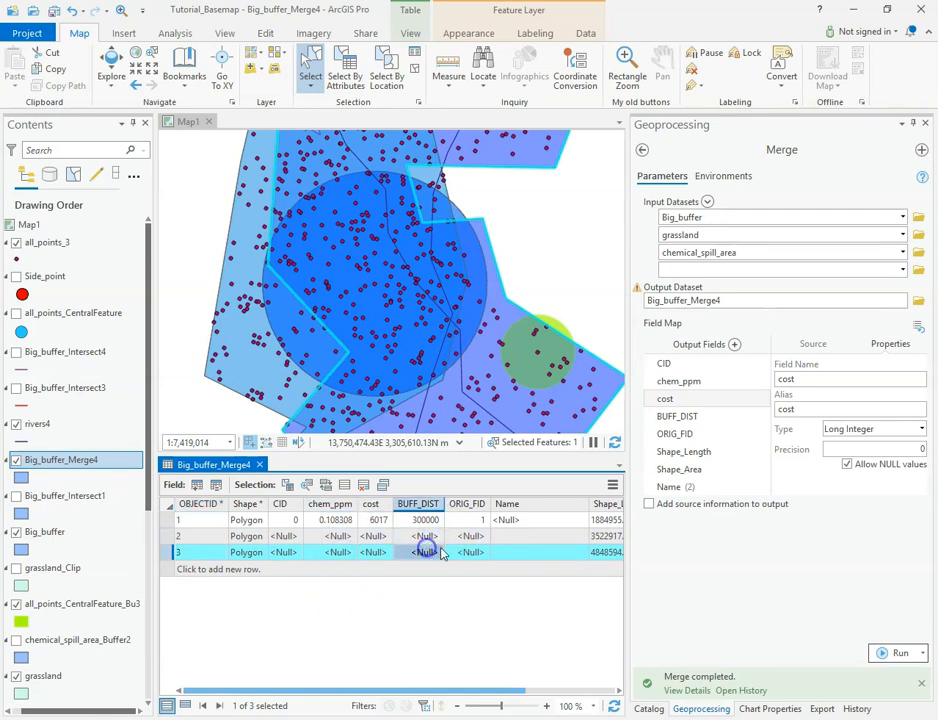
click(472, 536)
click(470, 552)
drag(465, 690, 395, 696)
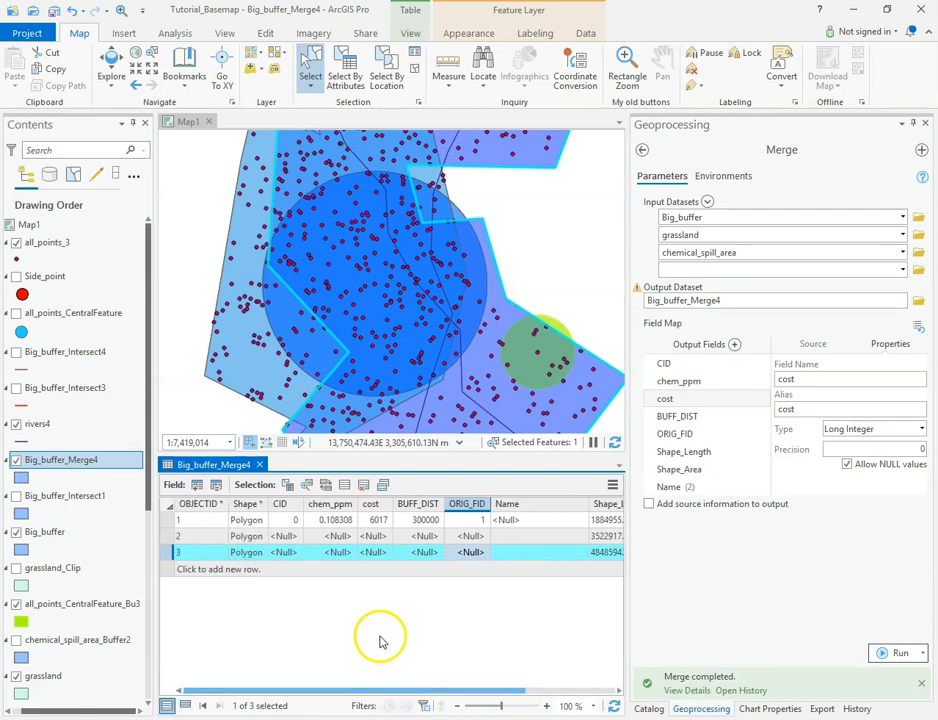
Bring up the available layer commands for the grassland layer.
right_click(33, 681)
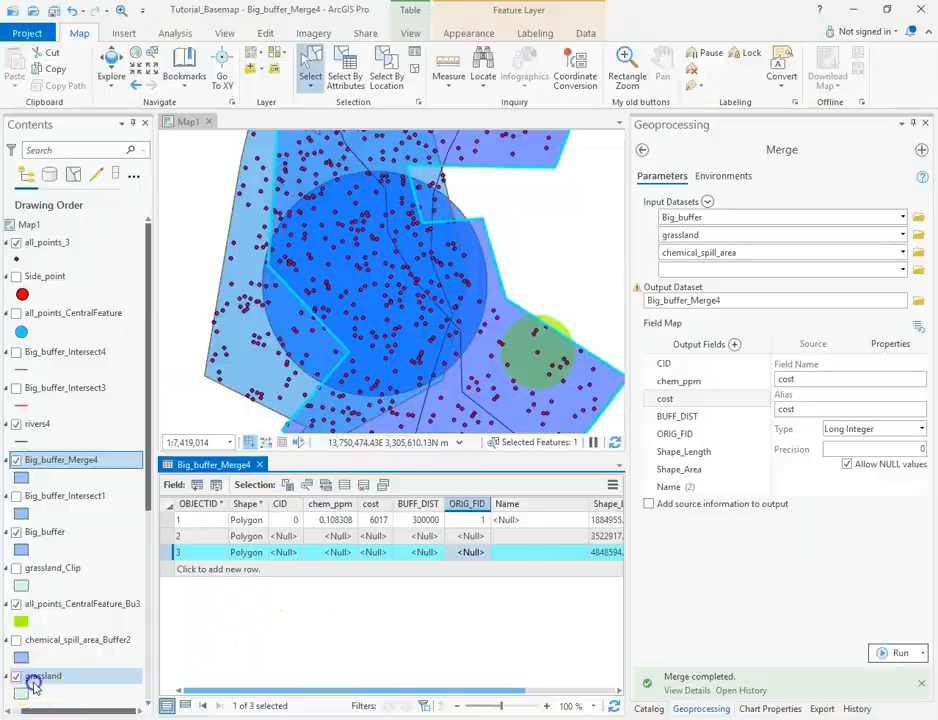